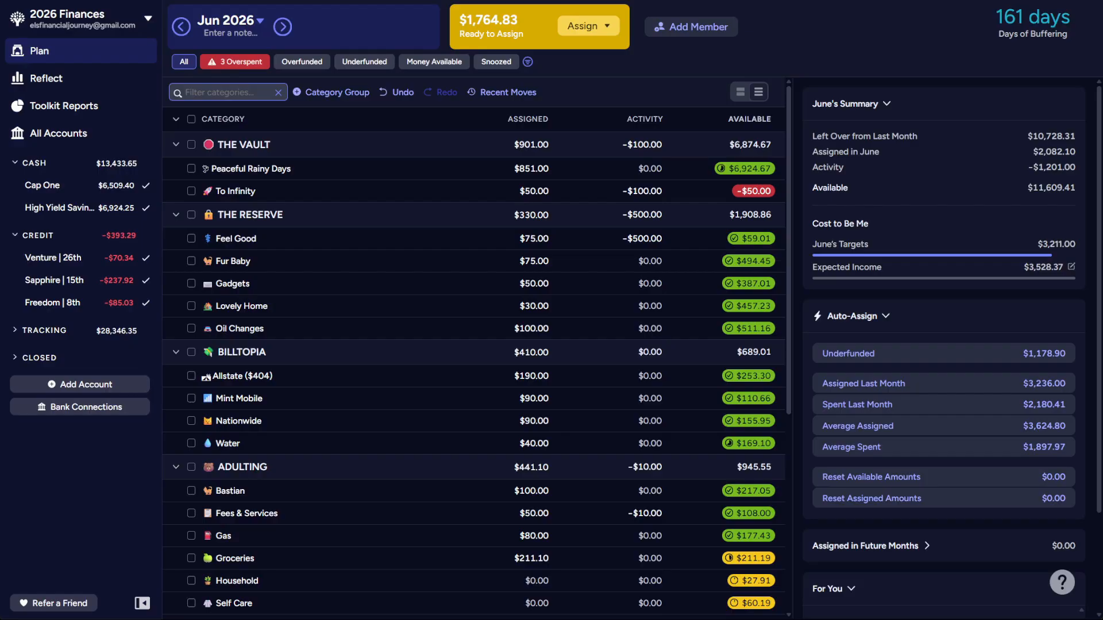
- Add $50 to the June 2026 assigned amount of the To Infinity category to cover its overspending
left_click(528, 190)
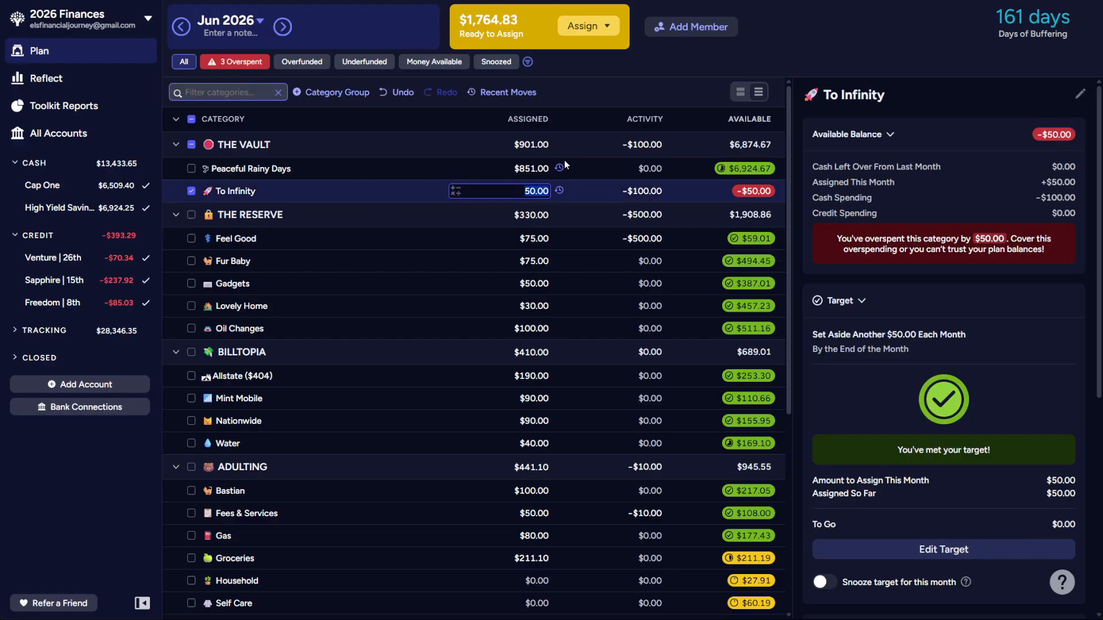
type("+50")
key("Return")
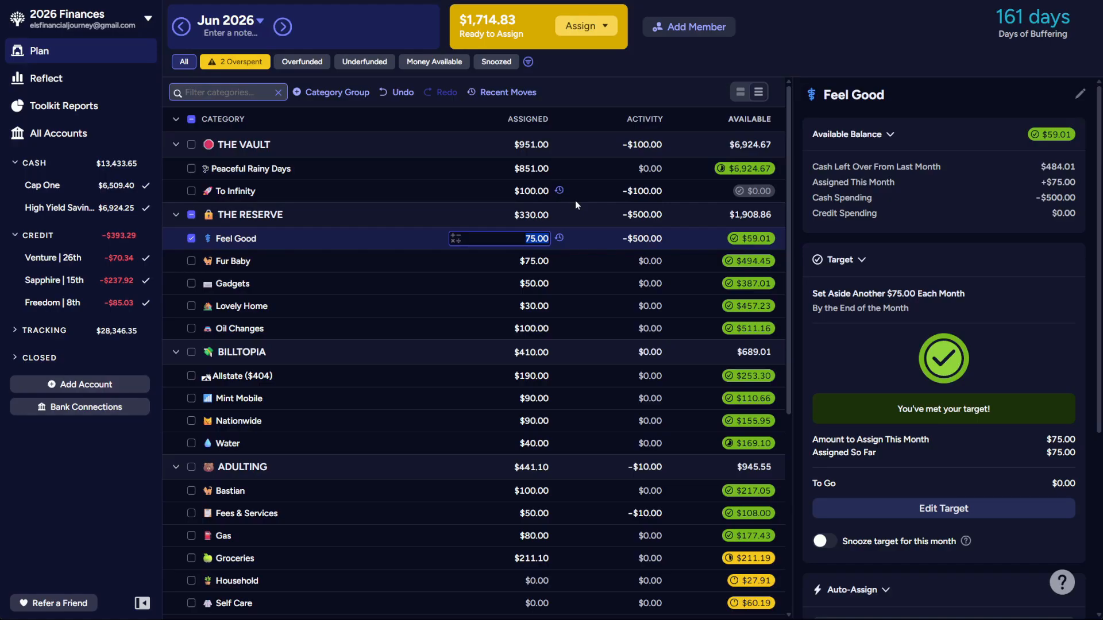
- Set the June assigned amount of the Groceries category in the Adulting group to $450
scroll(576, 205, "down", 5)
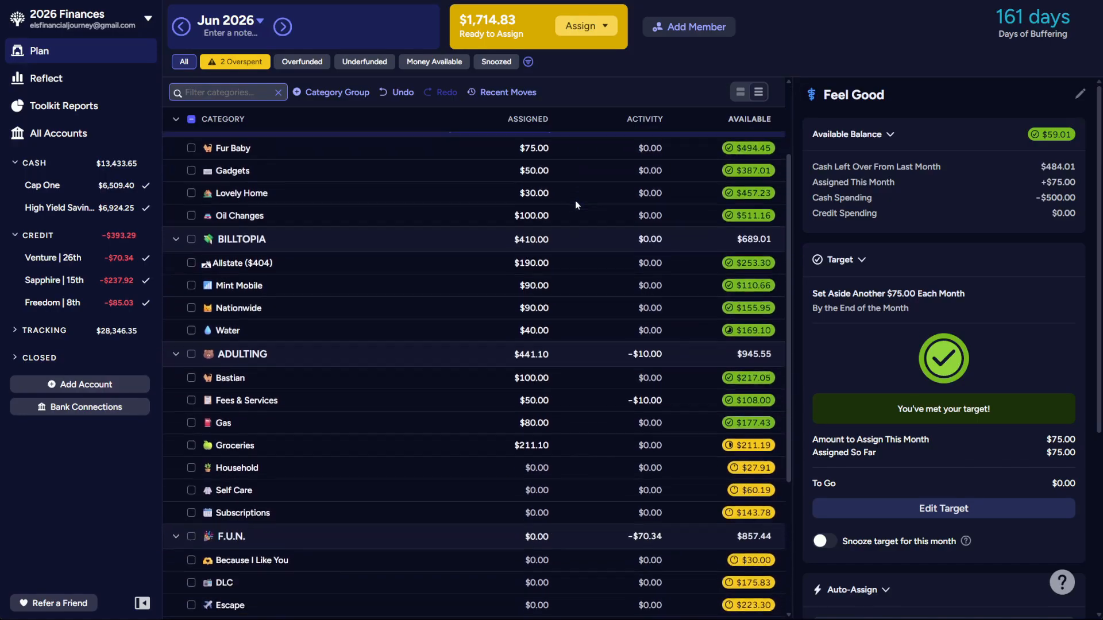
scroll(576, 205, "down", 1)
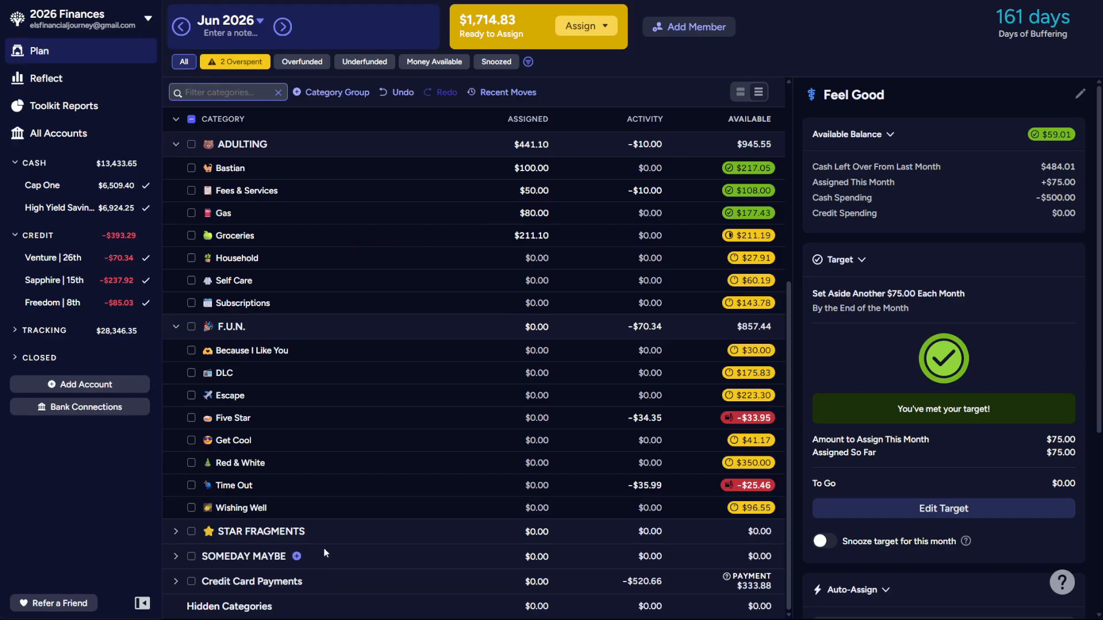
left_click(528, 235)
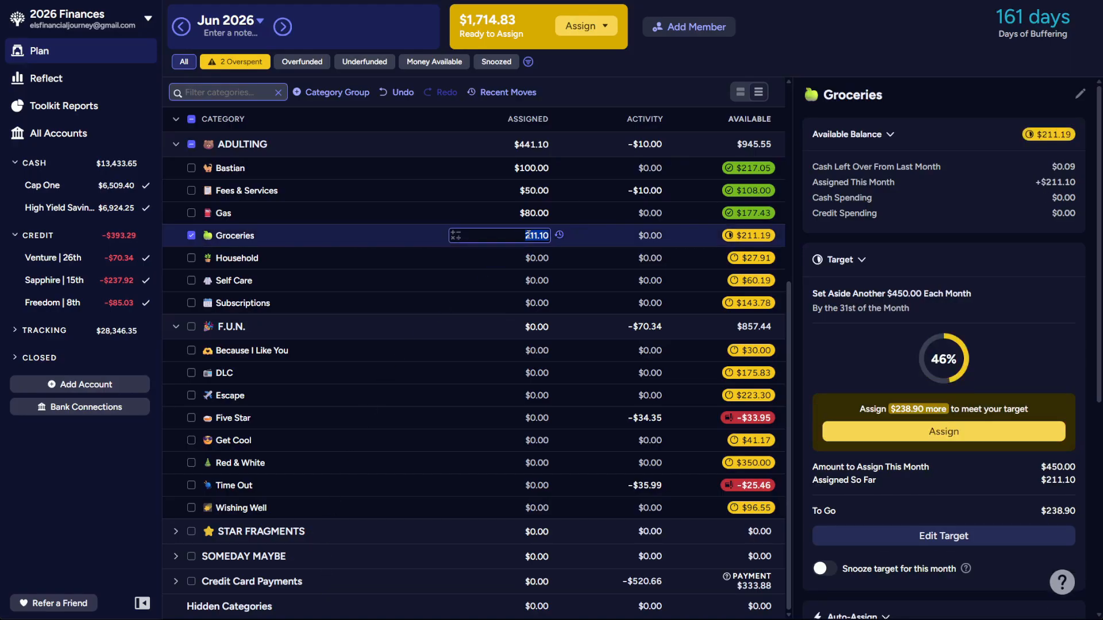
type("450")
- Auto-assign the underfunded amounts to Household, Self Care and Subscriptions together, and clear the category selection
left_click(507, 287)
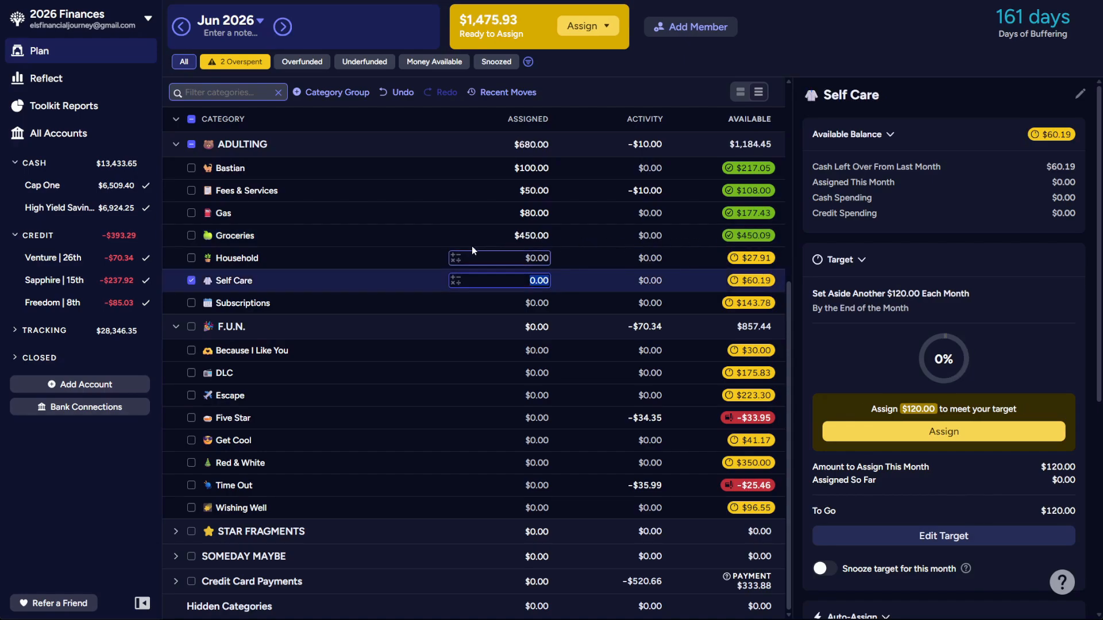
left_click(191, 259)
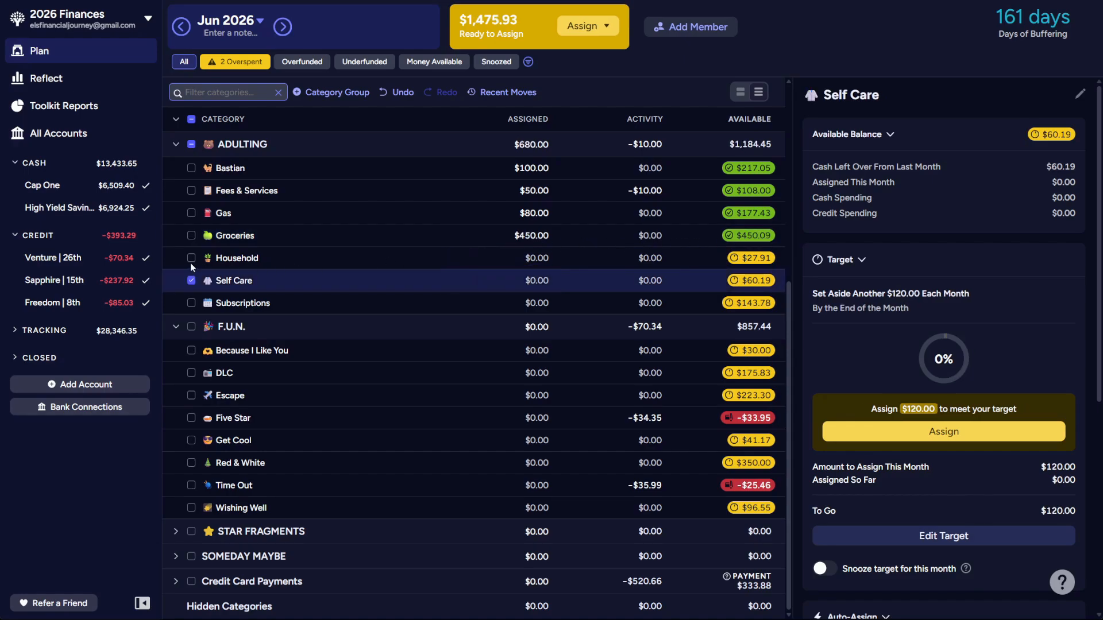
left_click(191, 304)
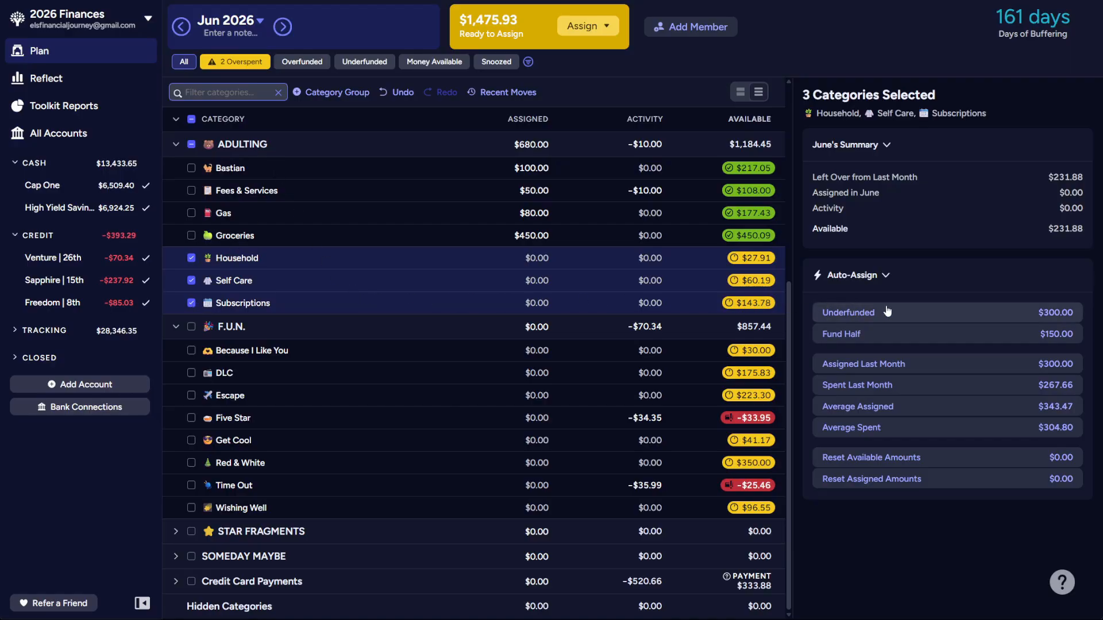
left_click(1032, 321)
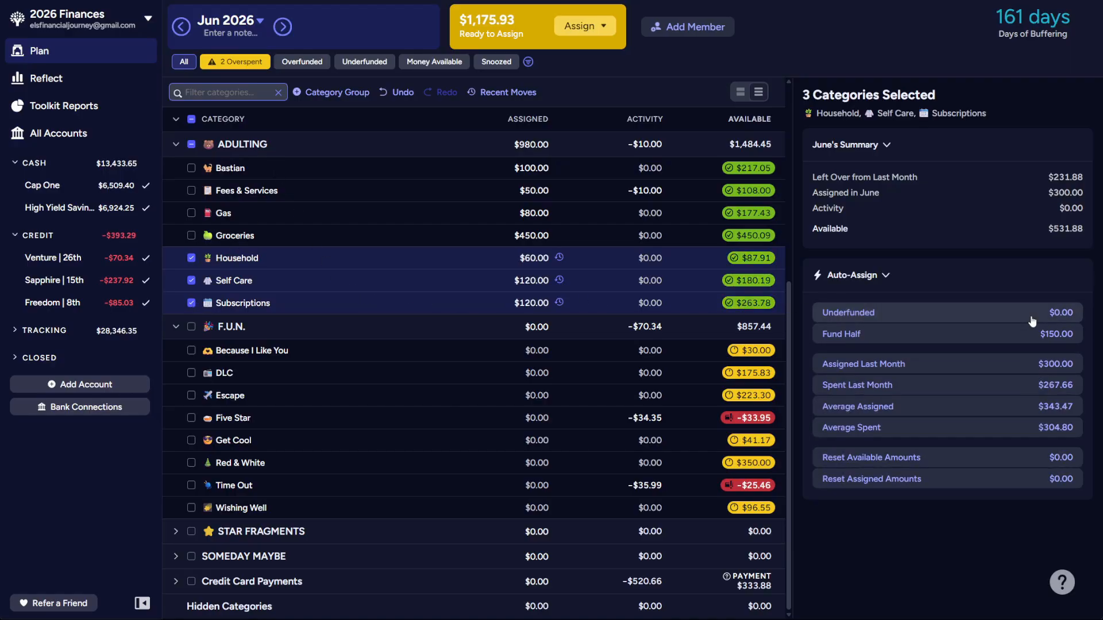
left_click(192, 145)
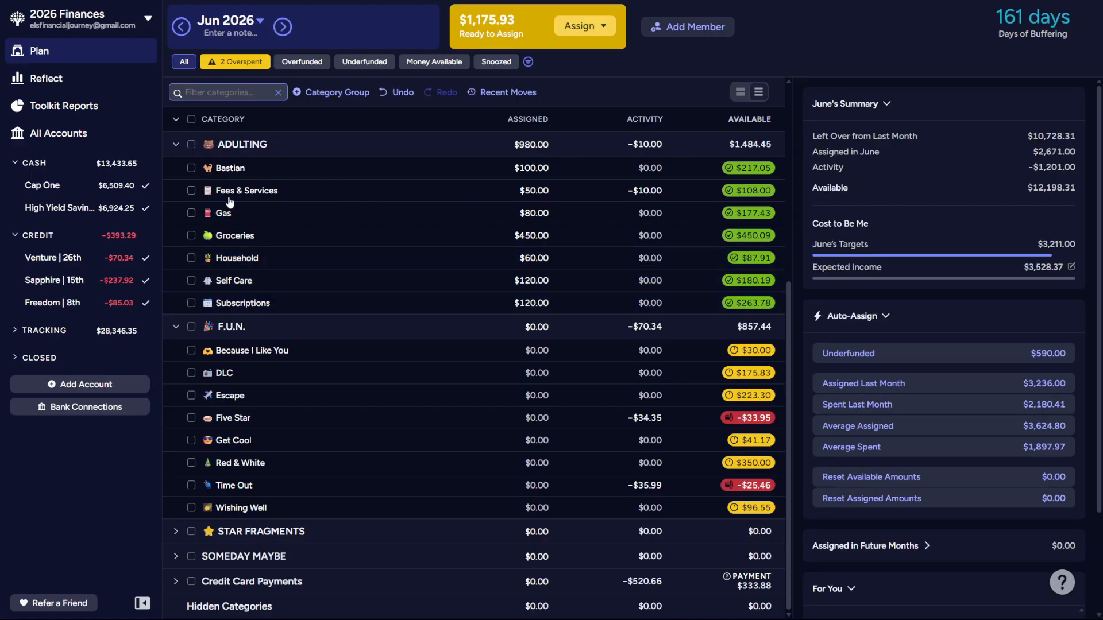
- Auto-assign the underfunded amounts to all categories in the F.U.N. group for June, and clear the selection
left_click(192, 326)
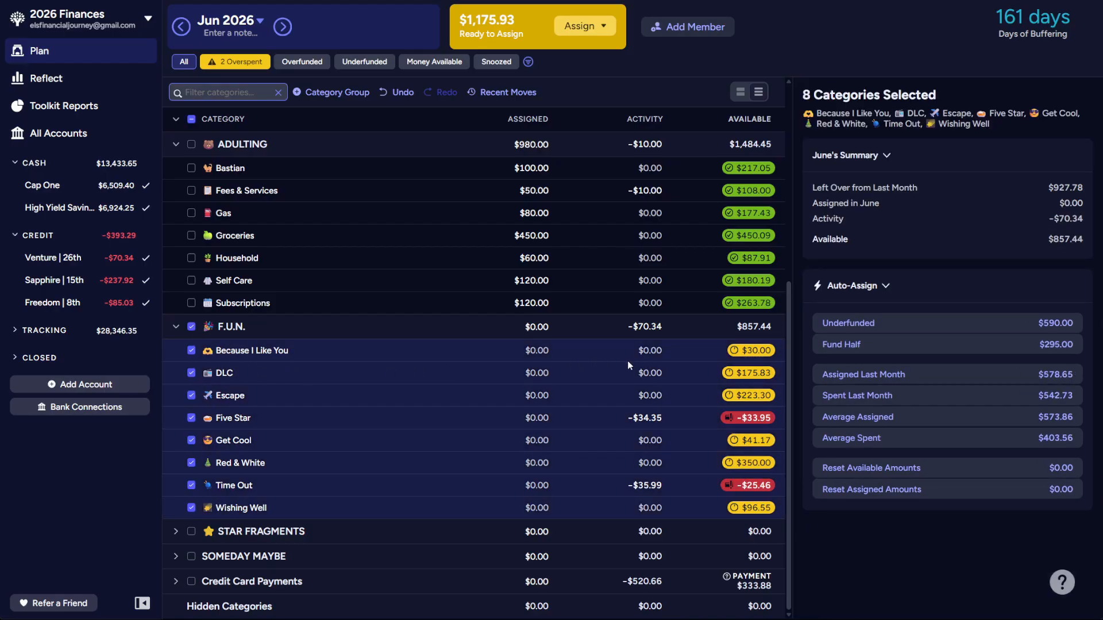
left_click(965, 333)
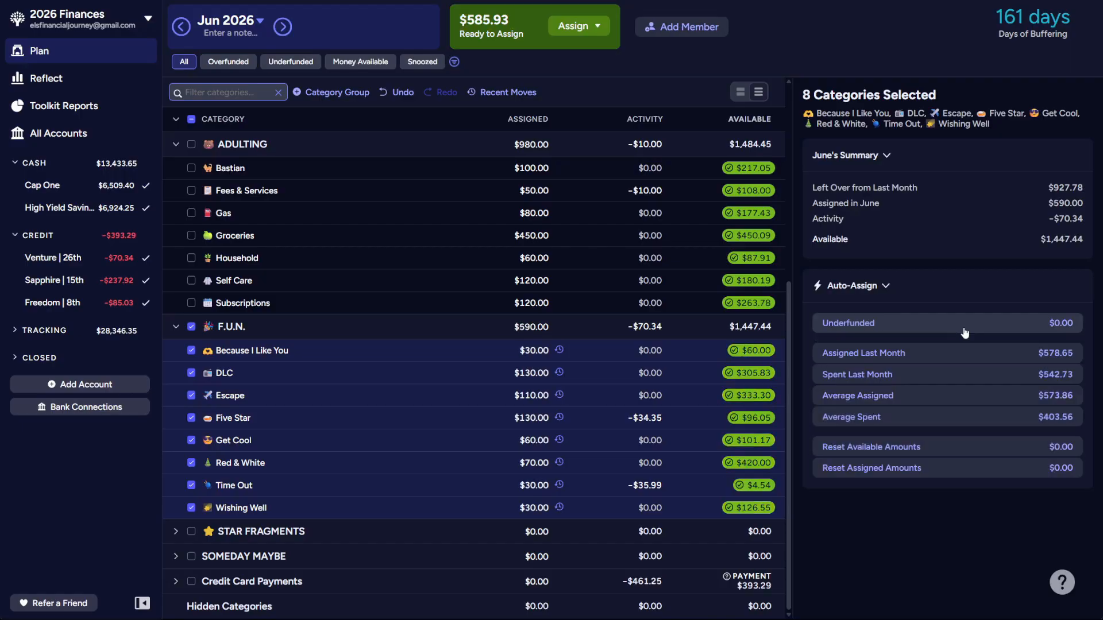
left_click(189, 325)
- Switch the plan to July 2026 and assign $585.93 to the Peaceful Rainy Days category
scroll(347, 452, "up", 5)
scroll(347, 452, "up", 2)
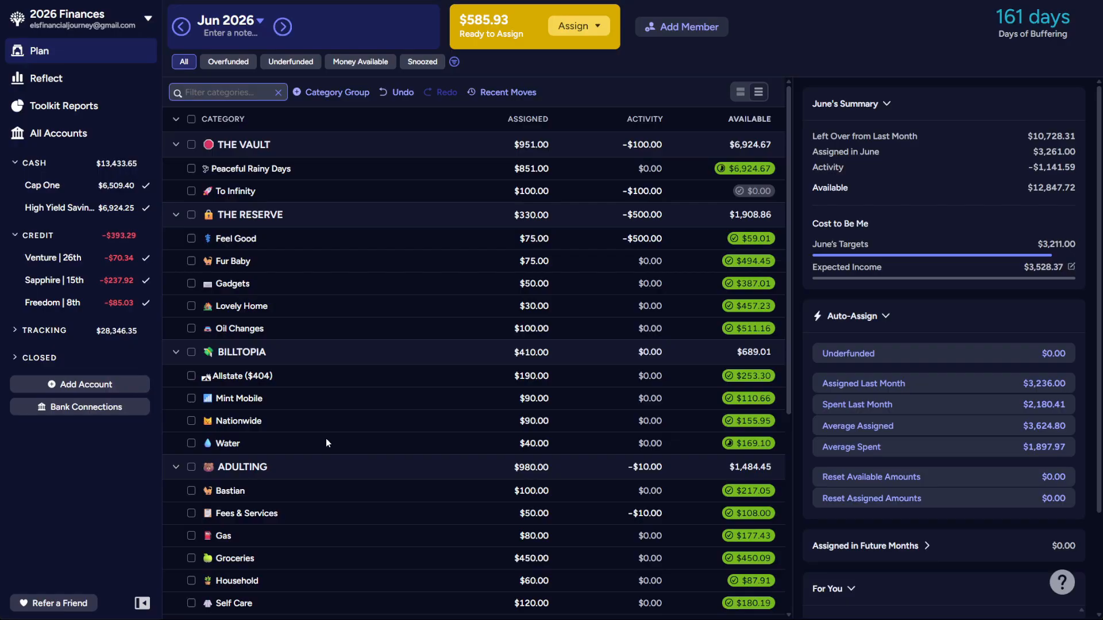
scroll(326, 442, "down", 6)
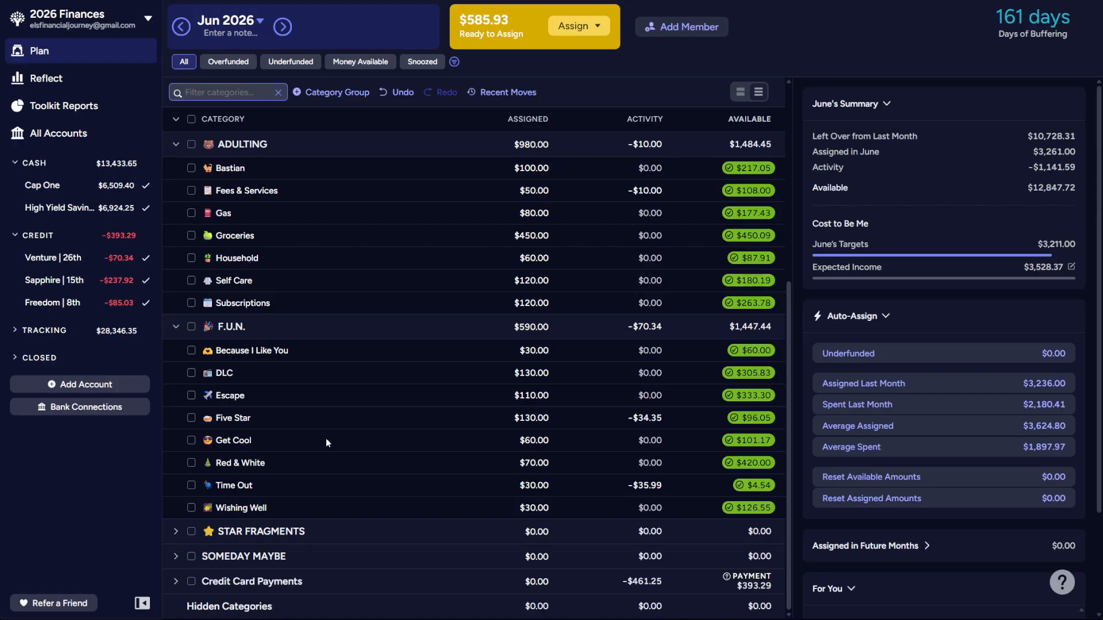
left_click(283, 27)
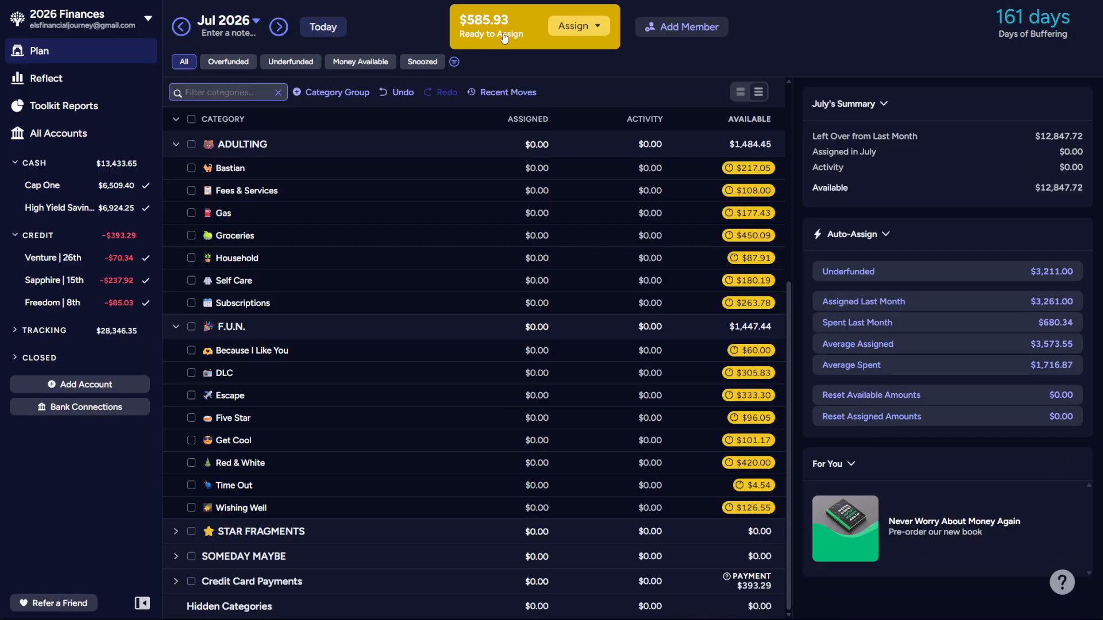
scroll(457, 249, "up", 5)
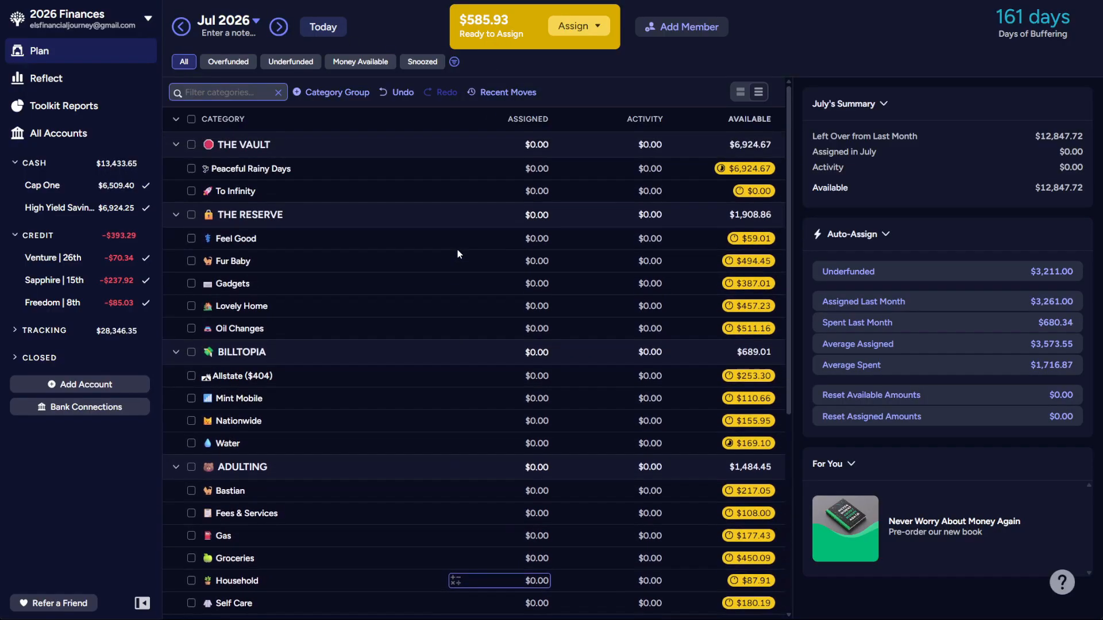
left_click(540, 169)
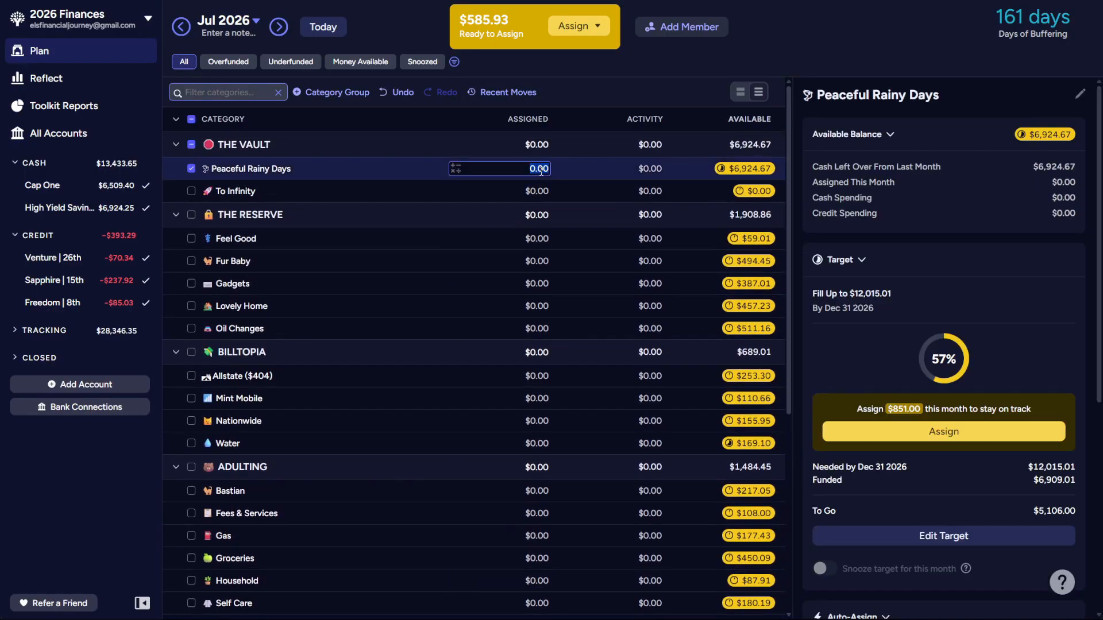
type("585.93")
key("Return")
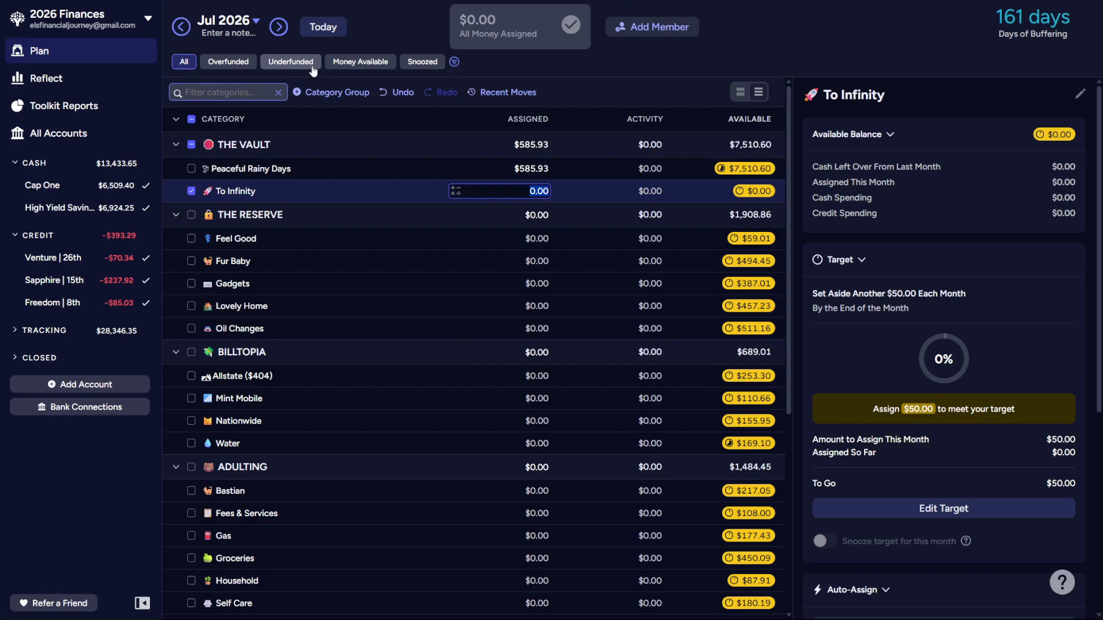
left_click(727, 64)
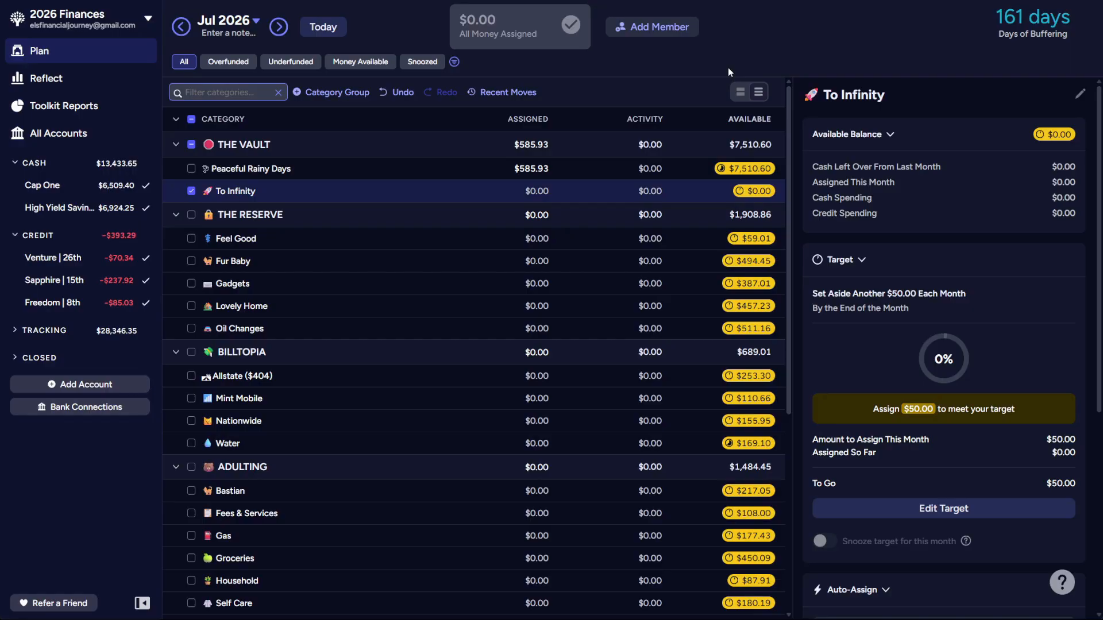
scroll(446, 435, "down", 5)
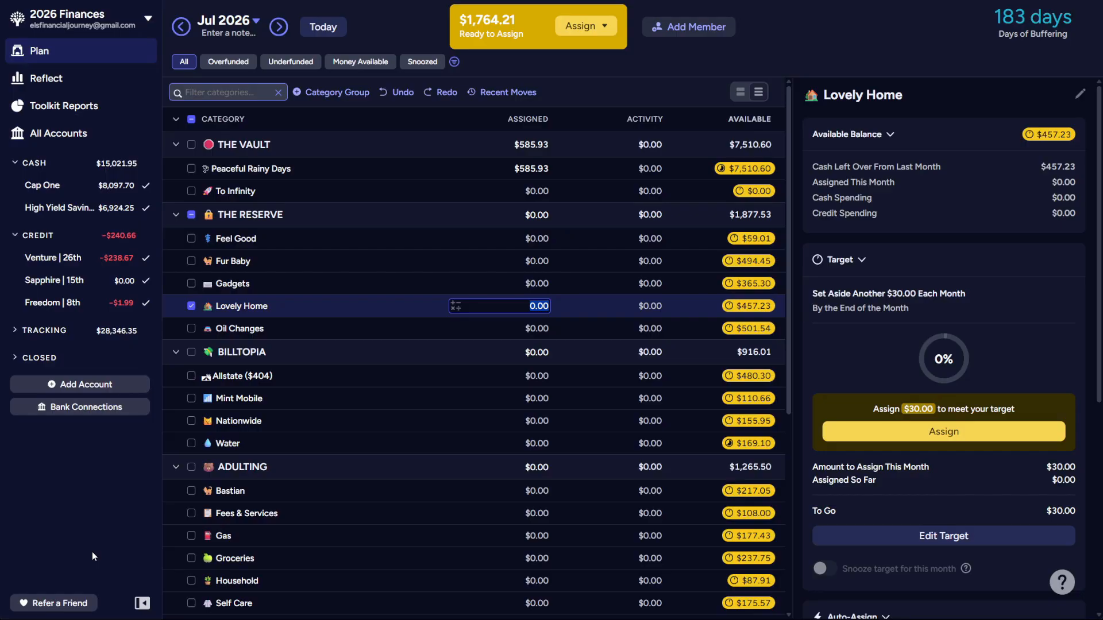
left_click(190, 307)
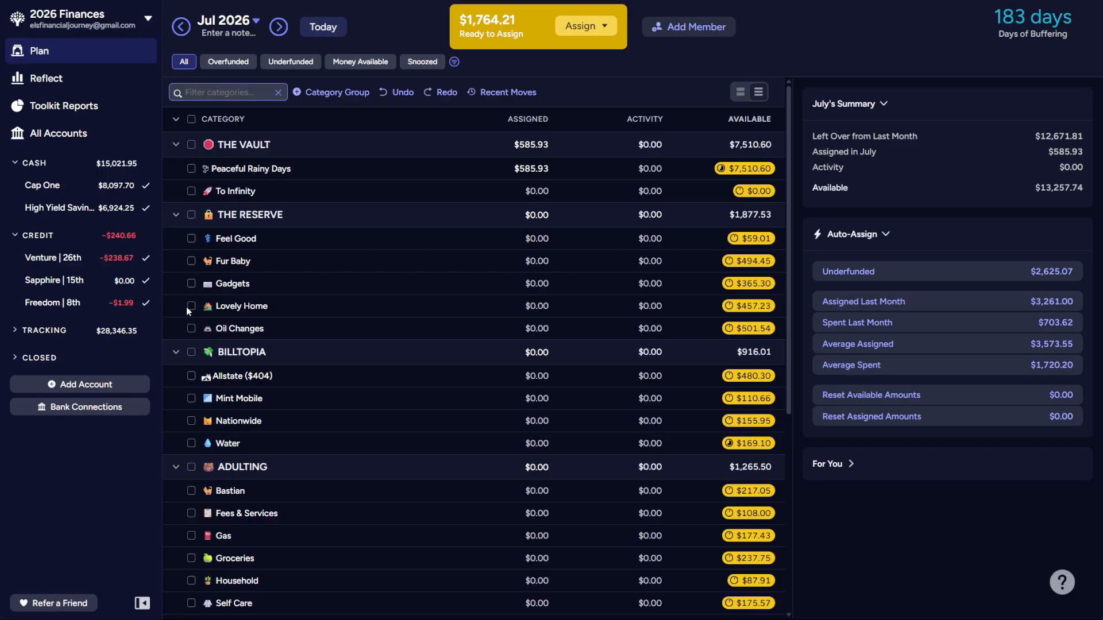
left_click(192, 283)
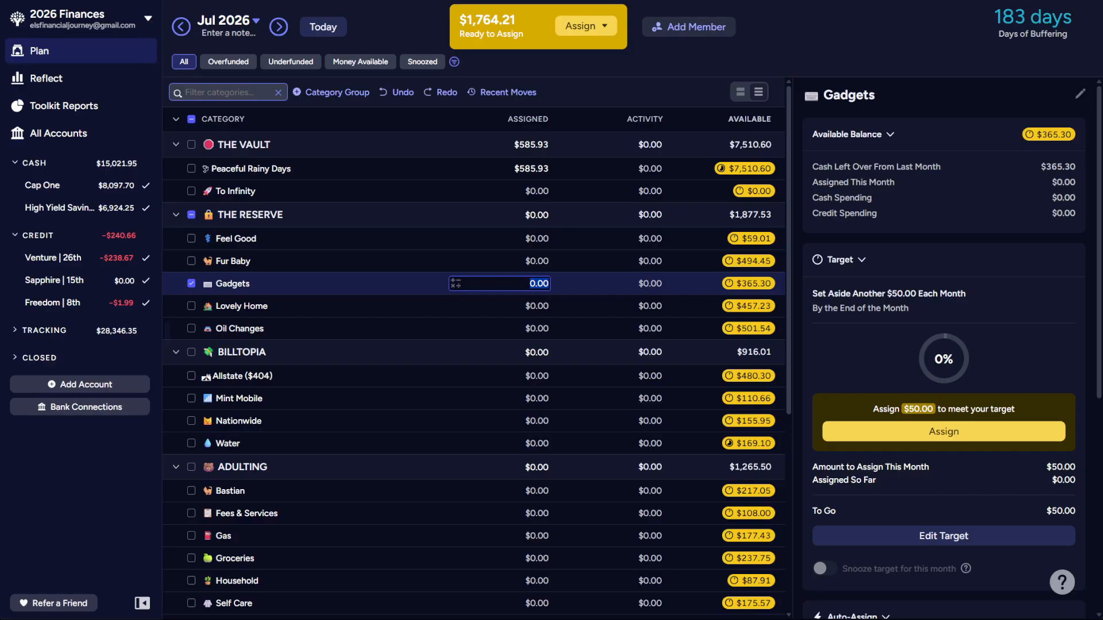
left_click(191, 216)
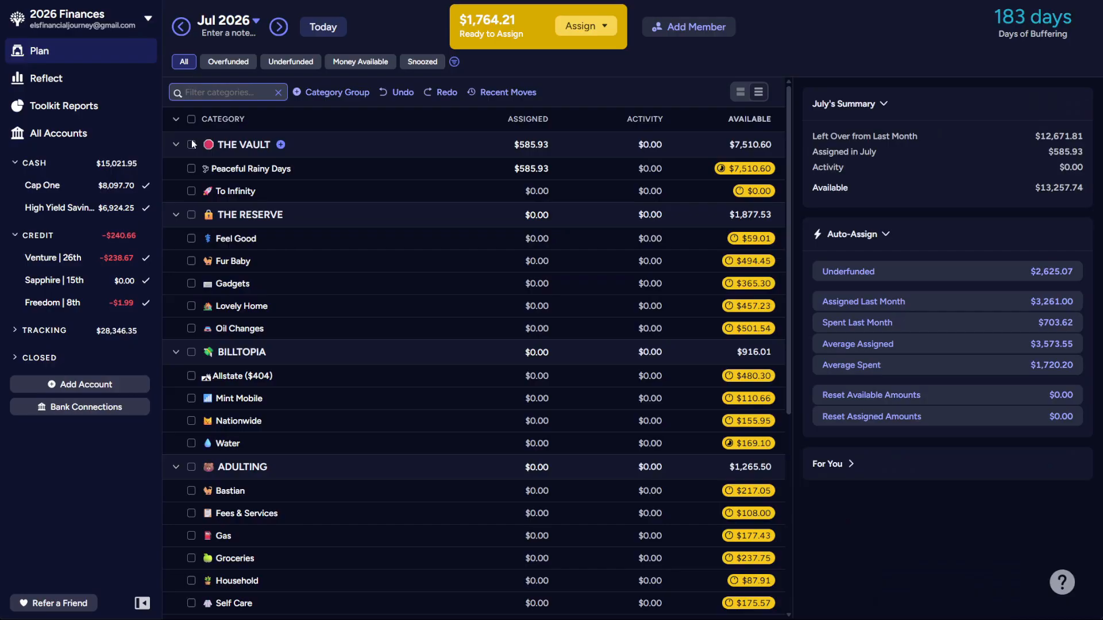
- Auto-assign the July underfunded amounts to The Vault group and to The Reserve group, one group at a time
left_click(192, 145)
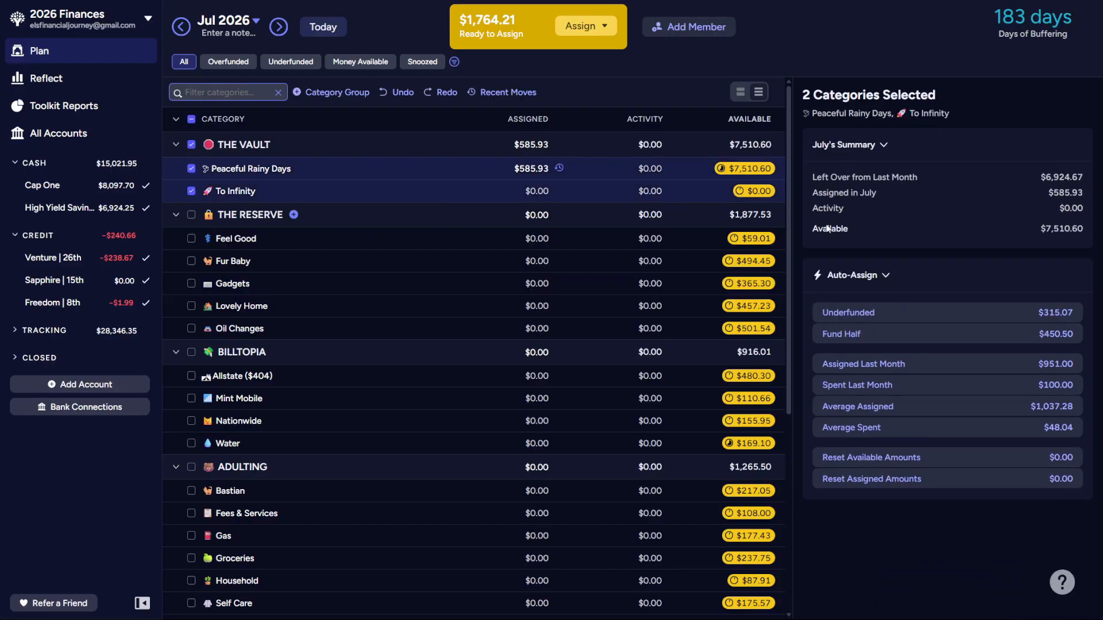
left_click(962, 316)
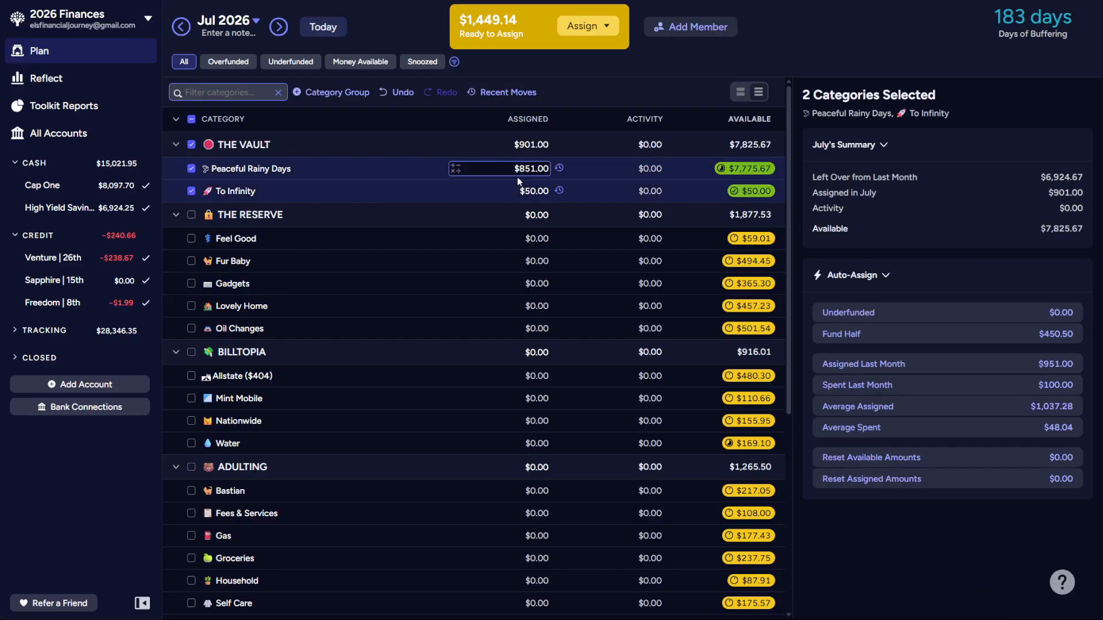
left_click(193, 146)
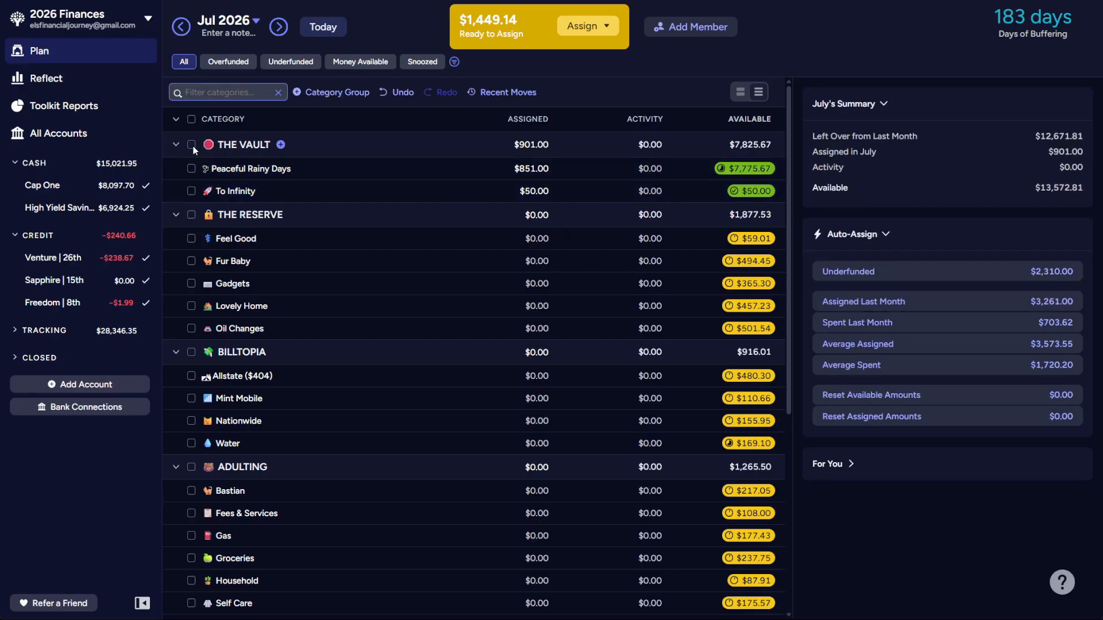
left_click(191, 215)
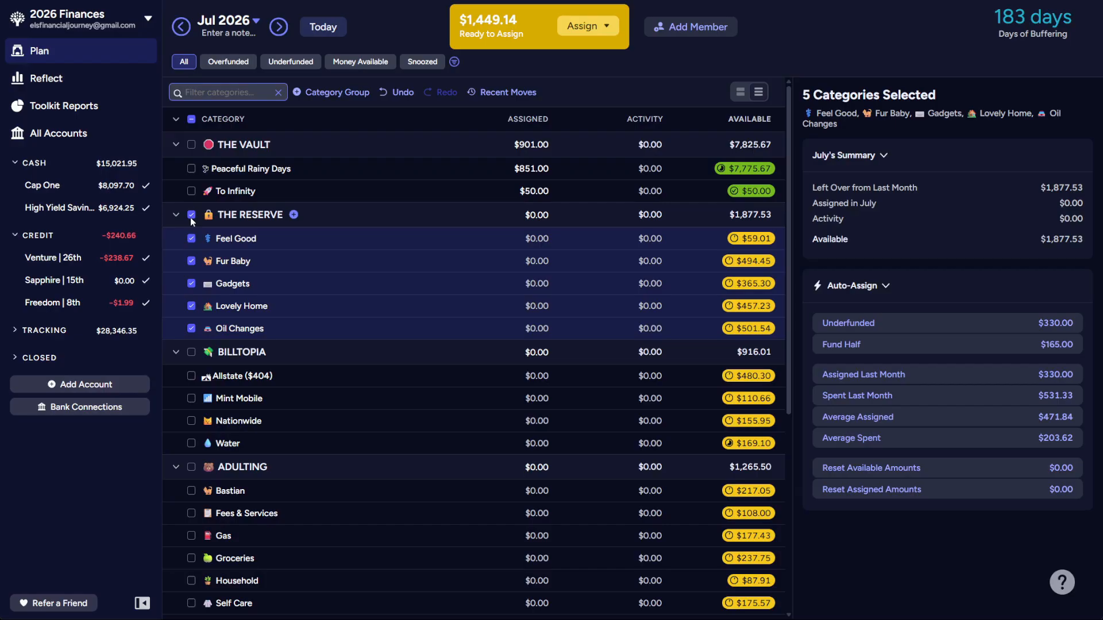
left_click(964, 331)
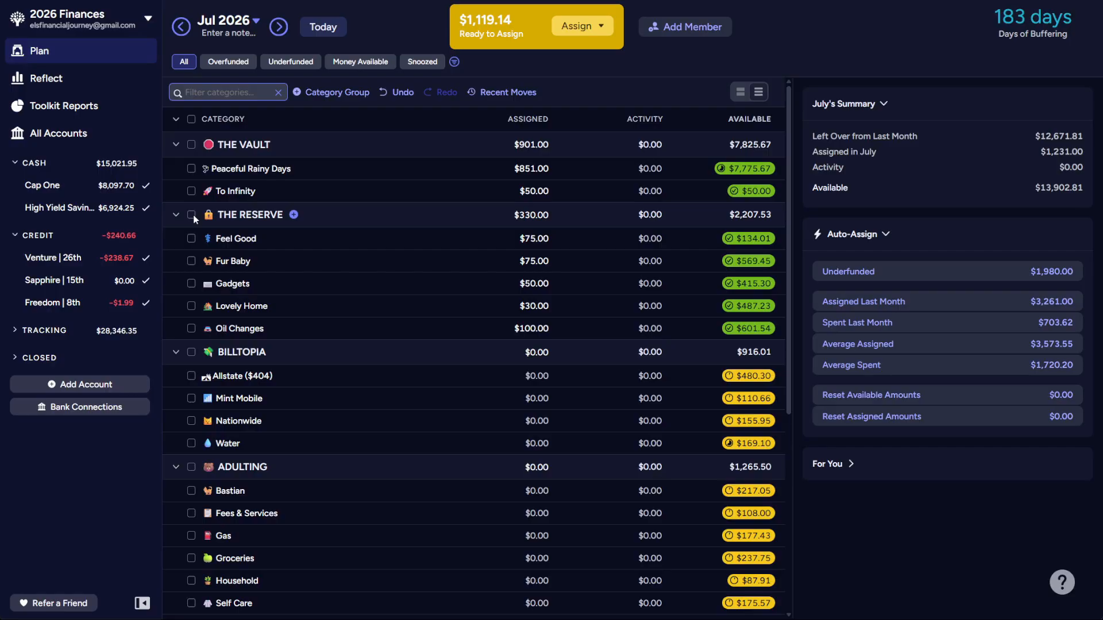
left_click(191, 354)
left_click(191, 358)
scroll(195, 322, "down", 3)
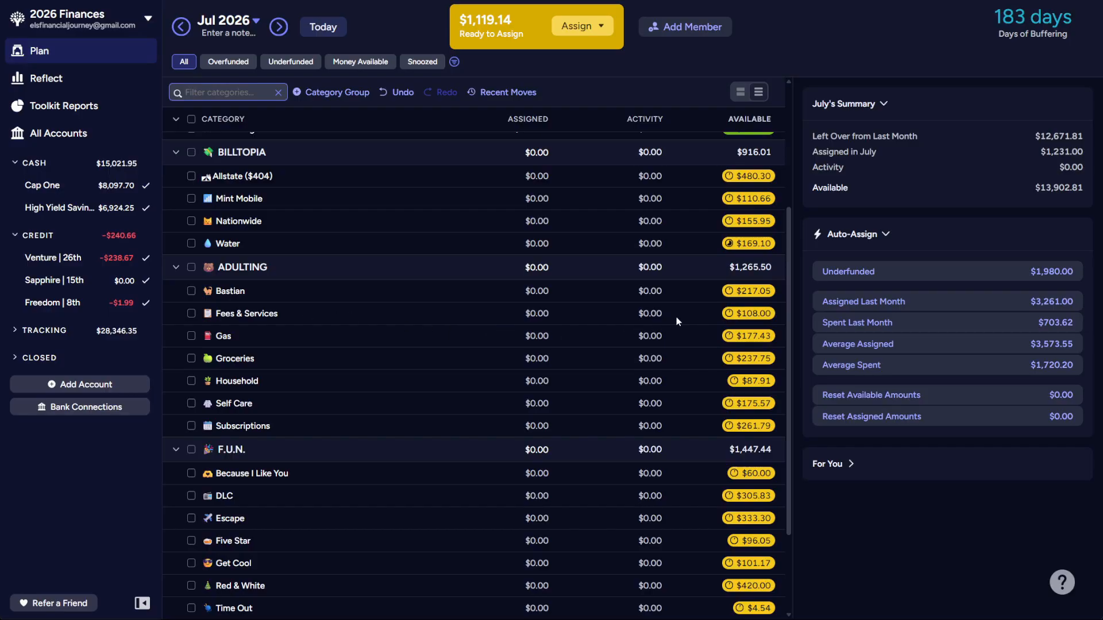
left_click(532, 314)
scroll(528, 314, "up", 3)
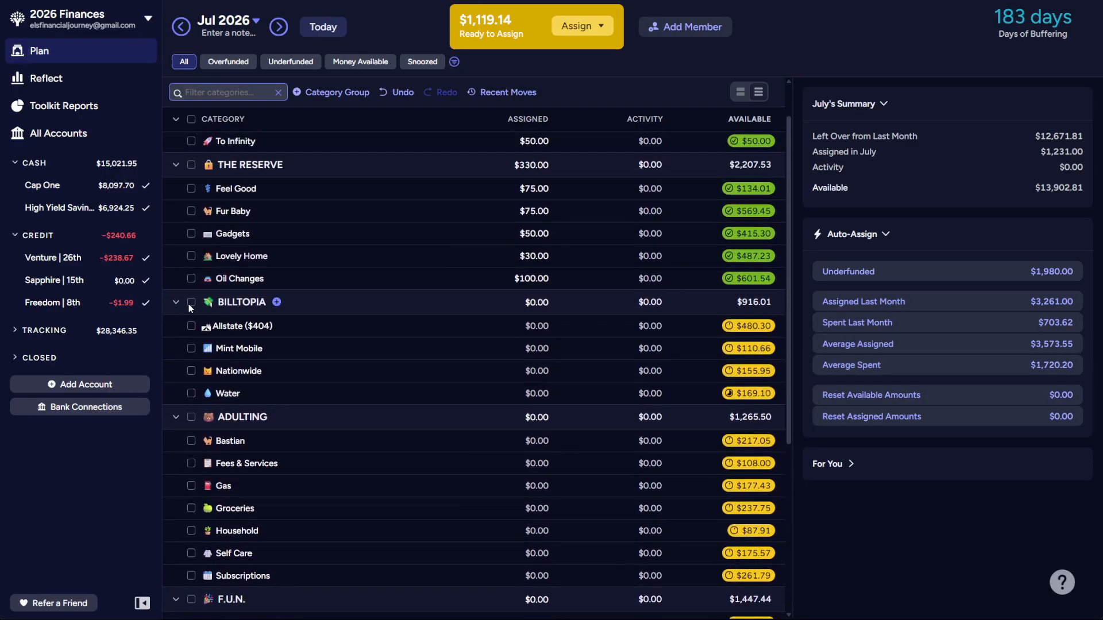
- Auto-assign the July underfunded amounts to all categories in the Billtopia group, and clear the selection
left_click(189, 304)
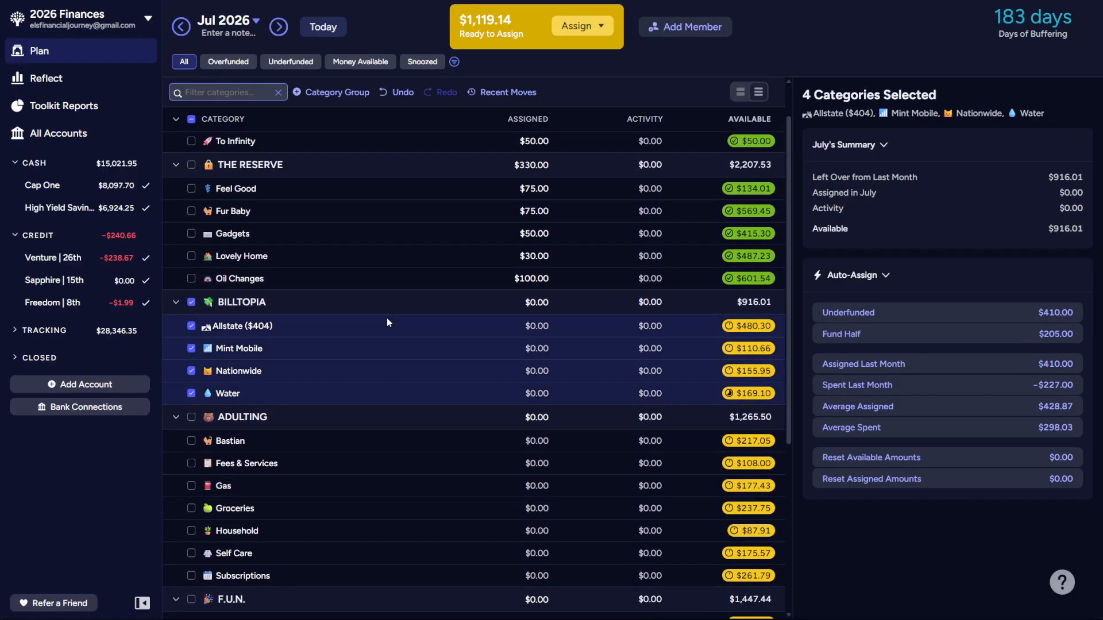
left_click(918, 315)
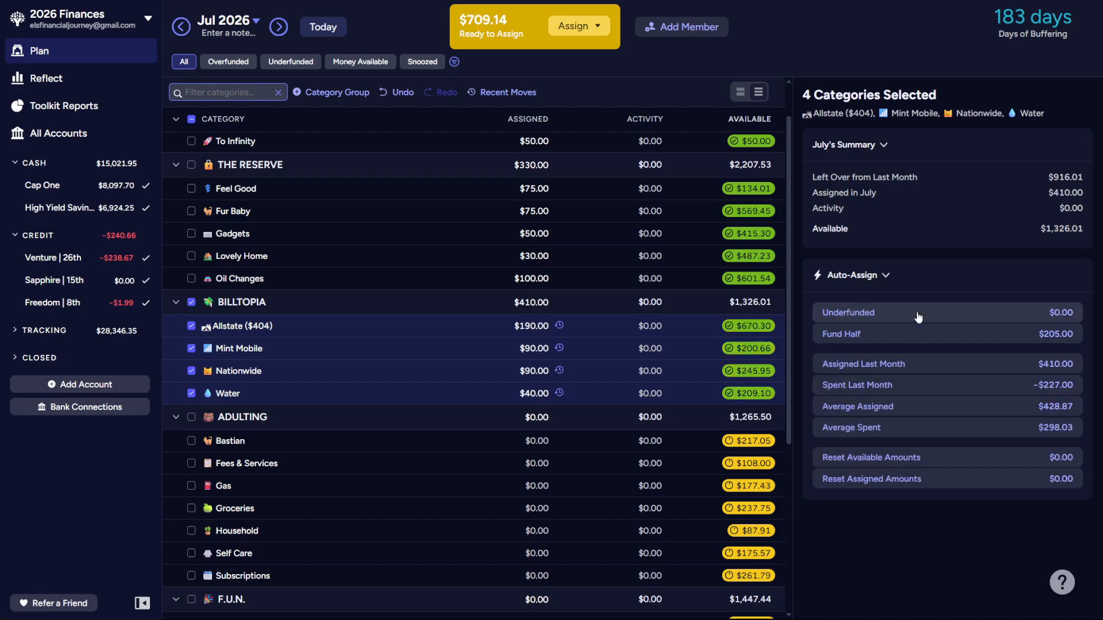
left_click(192, 302)
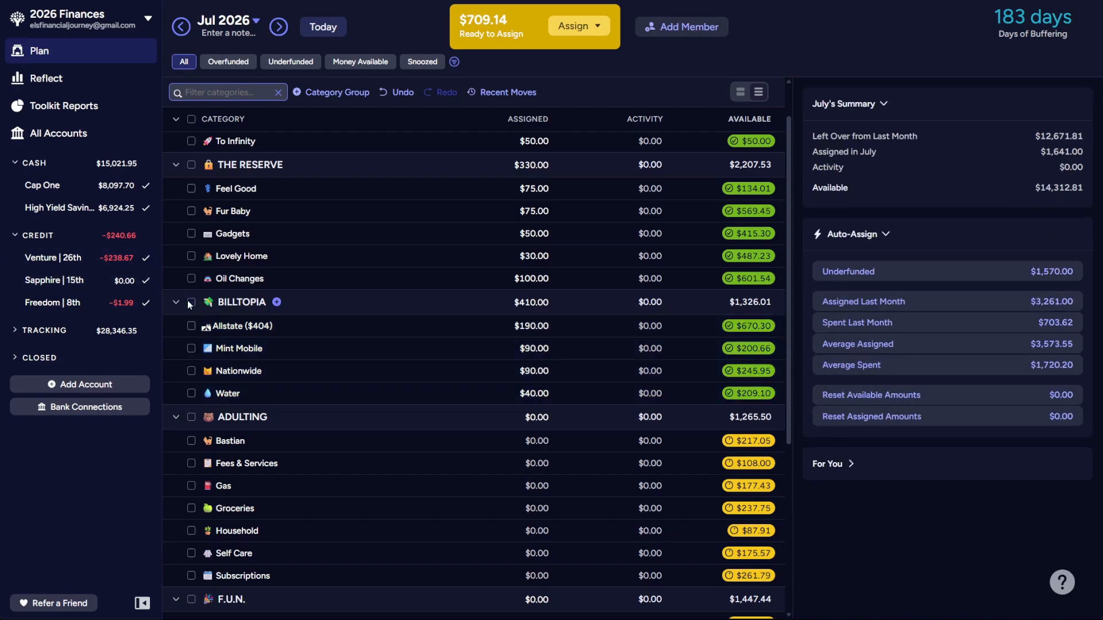
- Open the Allstate category's details and review its July target and auto-assign figures
left_click(349, 330)
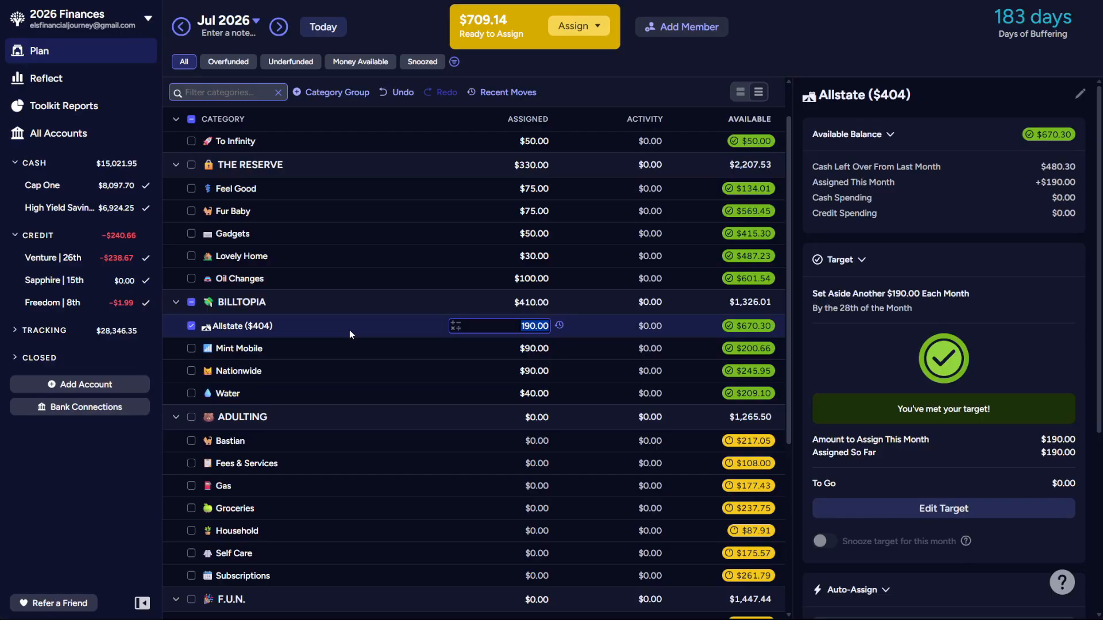
scroll(826, 361, "down", 2)
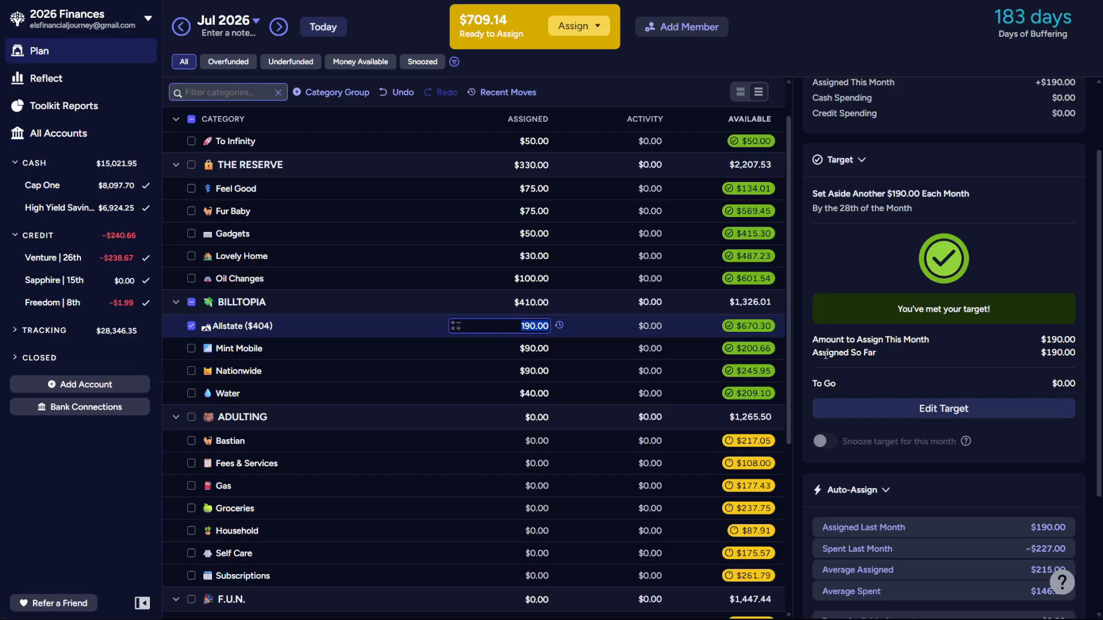
- Raise Allstate's monthly target to $200, assign the $10 still needed to meet it, and clear the selection
left_click(977, 415)
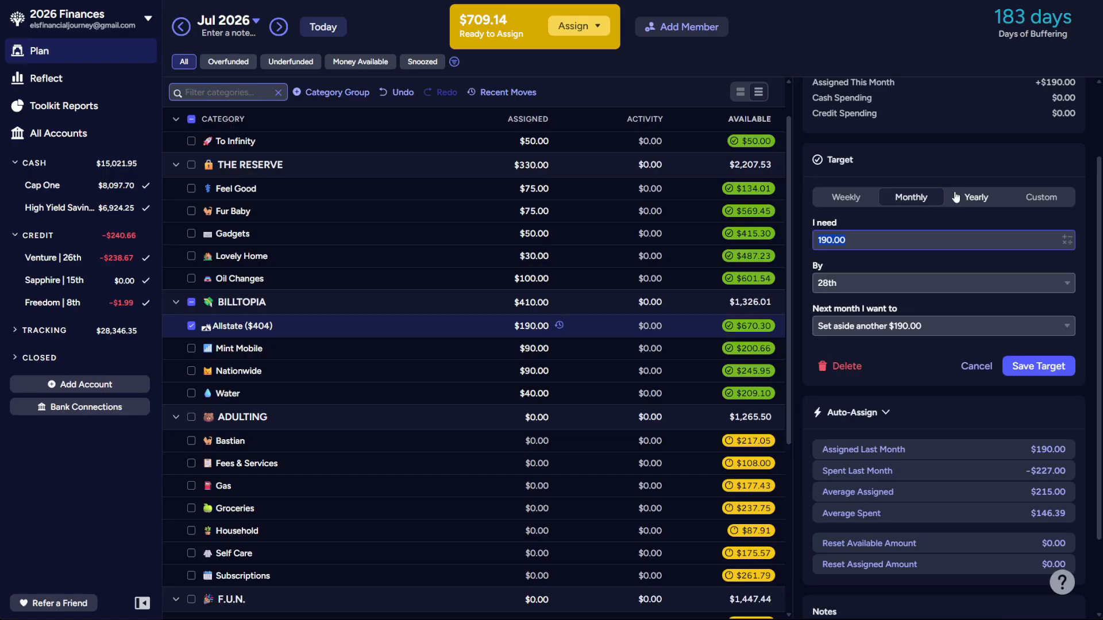
type("200")
left_click(1045, 368)
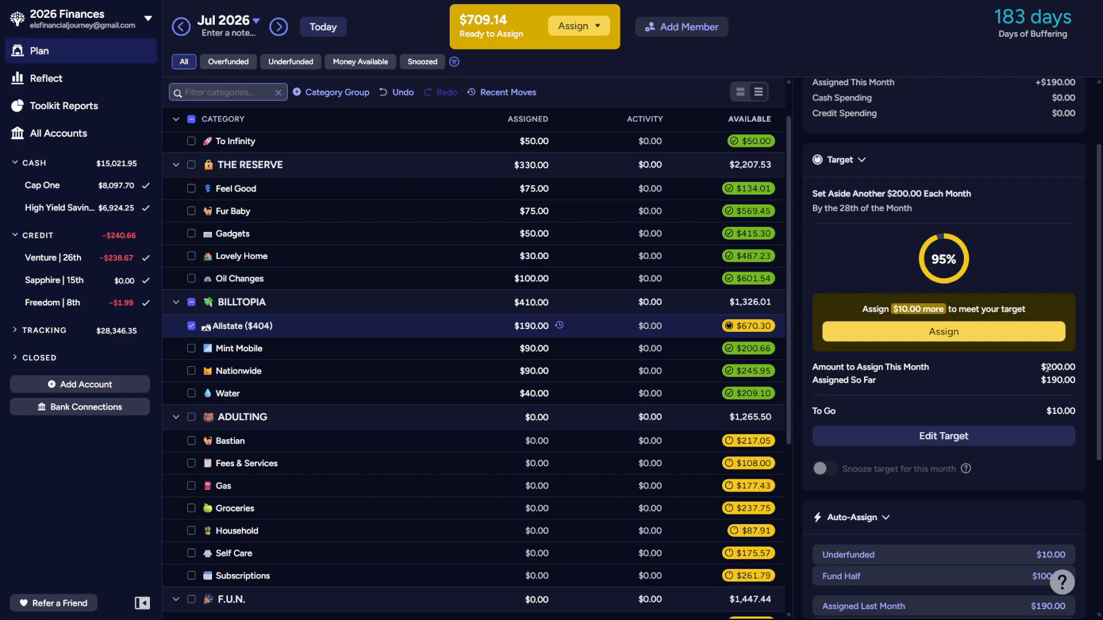
left_click(987, 333)
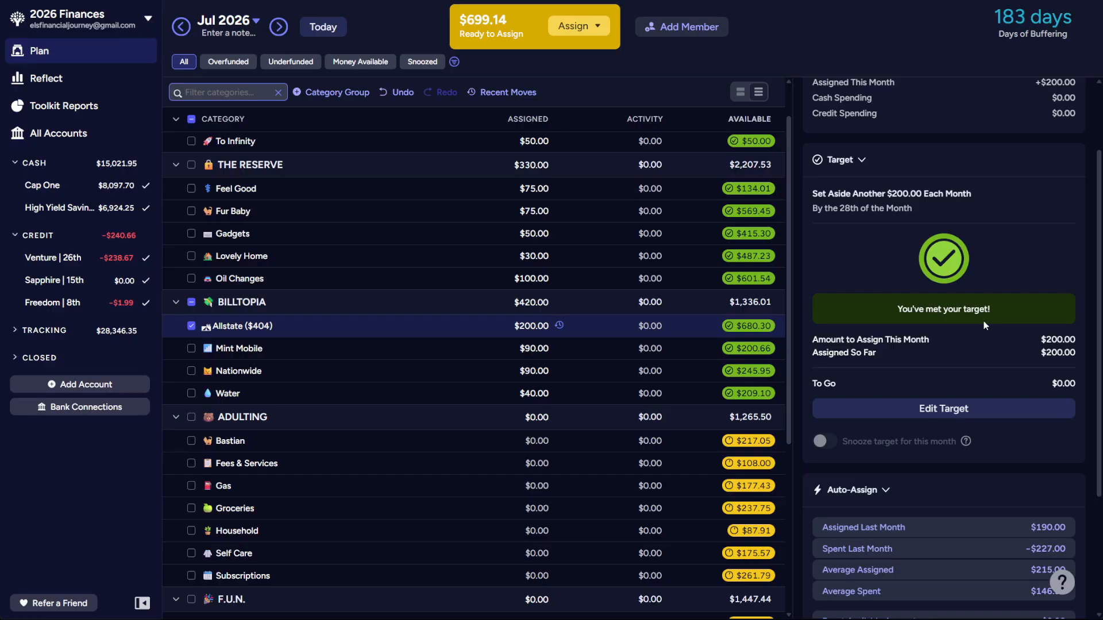
left_click(191, 303)
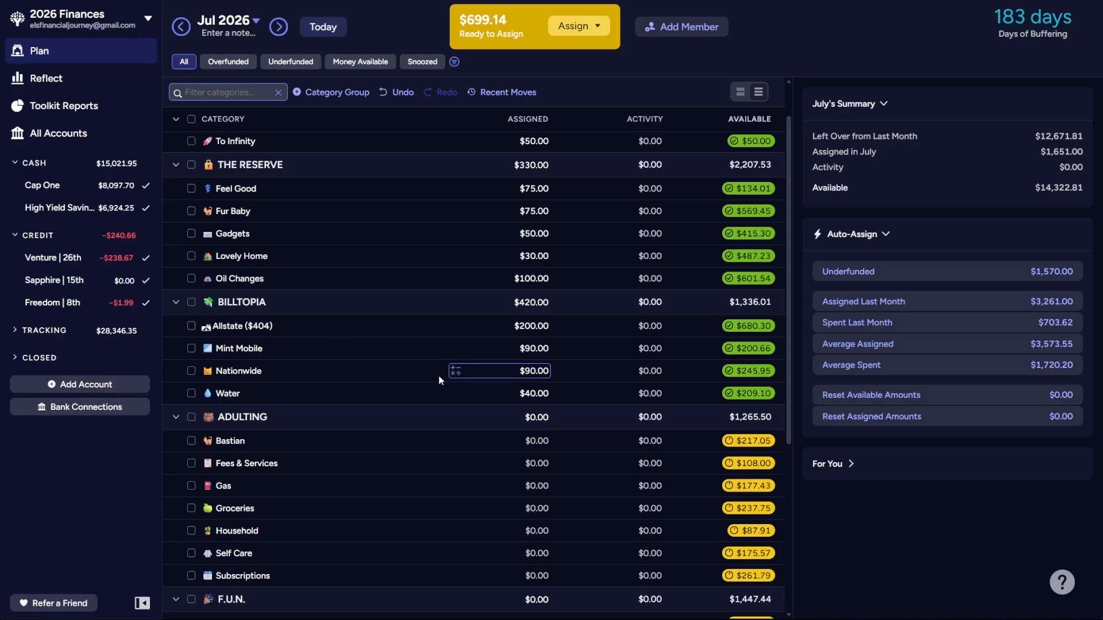
- Check the Adulting group's combined auto-assign figures, and assign only Bastian its $100 July target amount
scroll(440, 376, "down", 3)
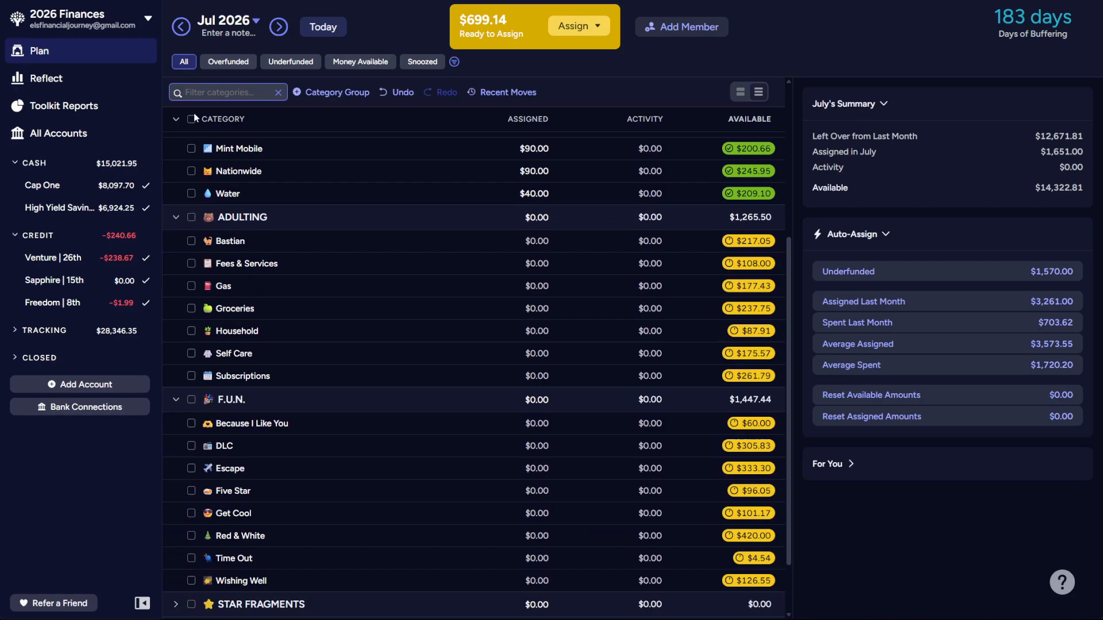
left_click(191, 218)
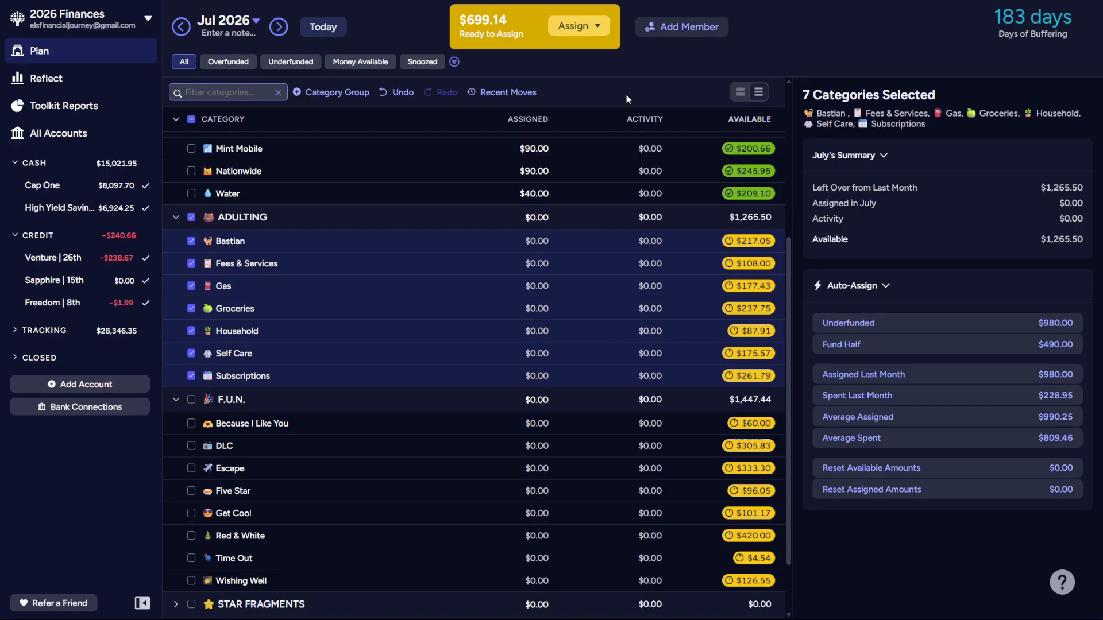
left_click(193, 217)
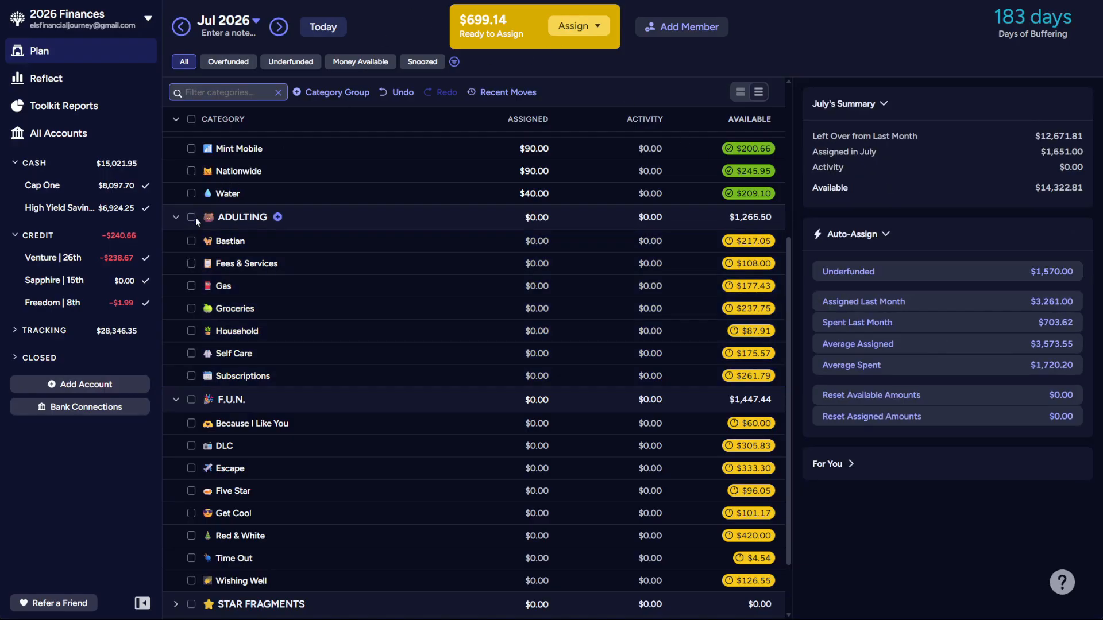
left_click(535, 242)
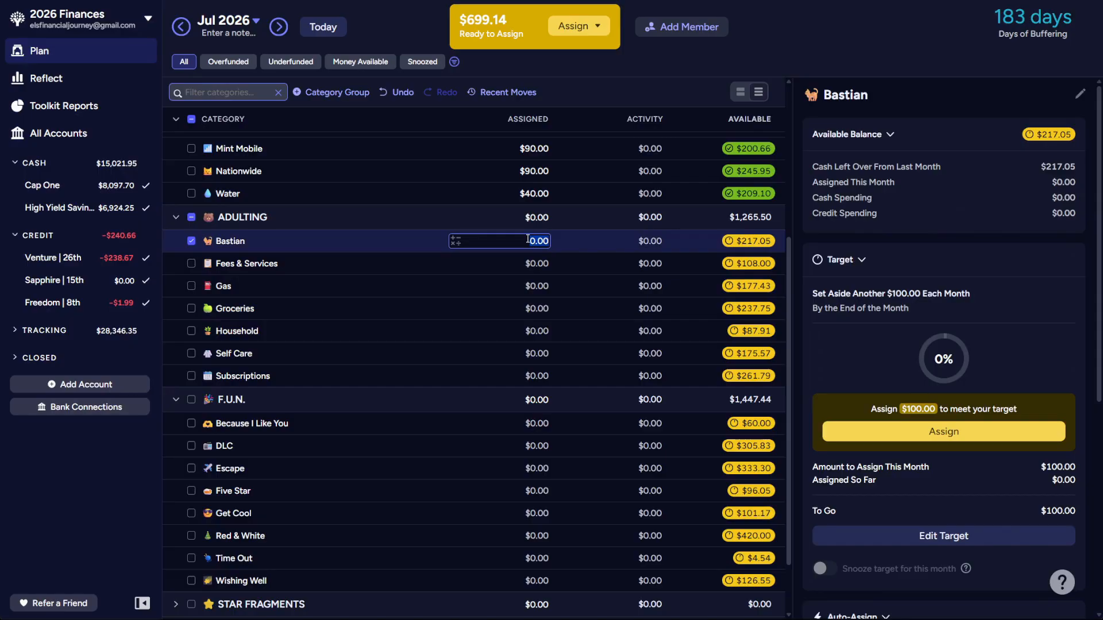
left_click(929, 439)
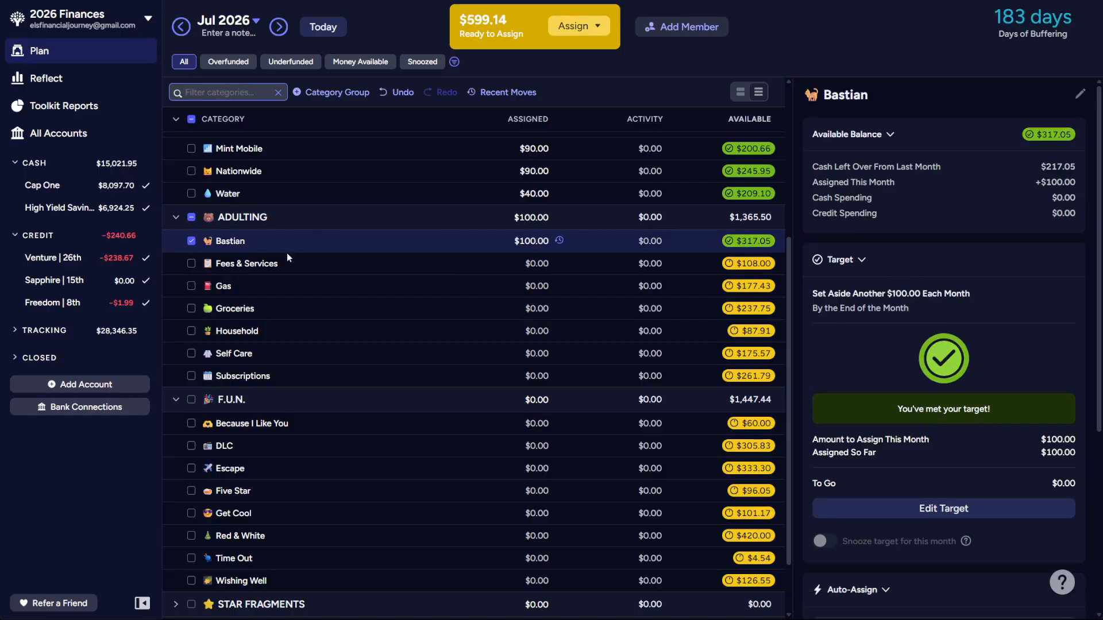
- Assign the $50 July target amount to Fees & Services and add an extra $25 to it
left_click(534, 263)
left_click(913, 438)
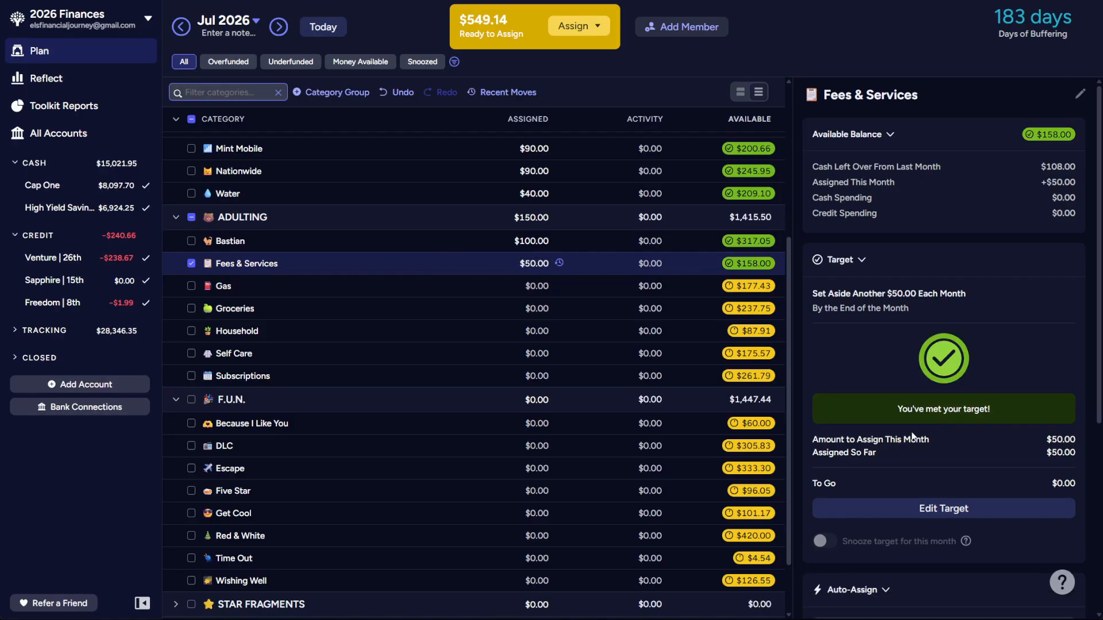
left_click(532, 263)
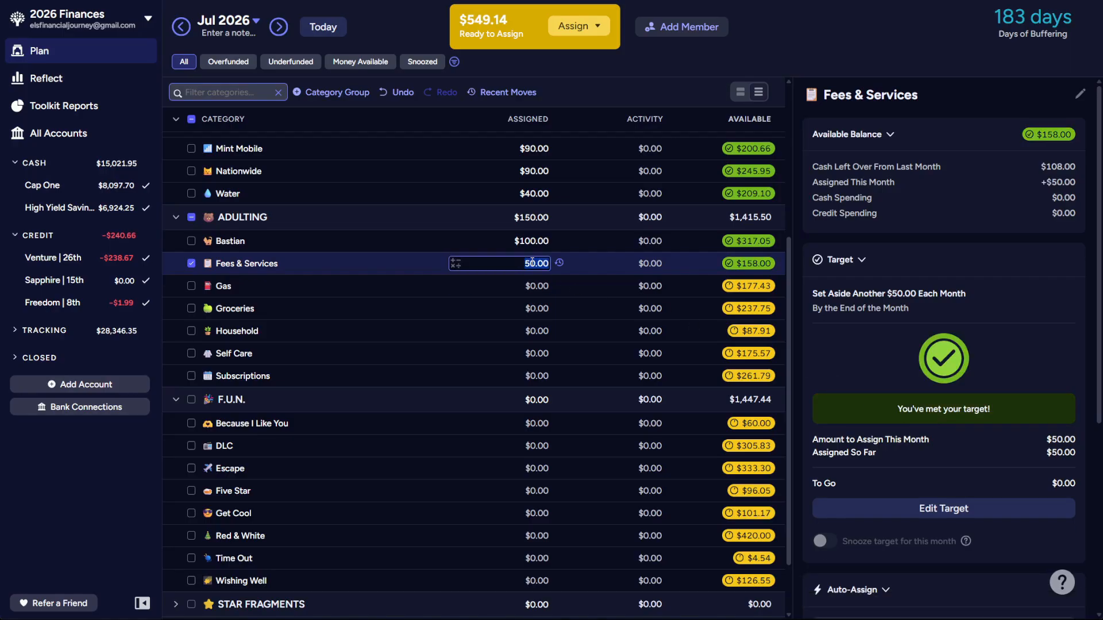
type("+25")
left_click(544, 284)
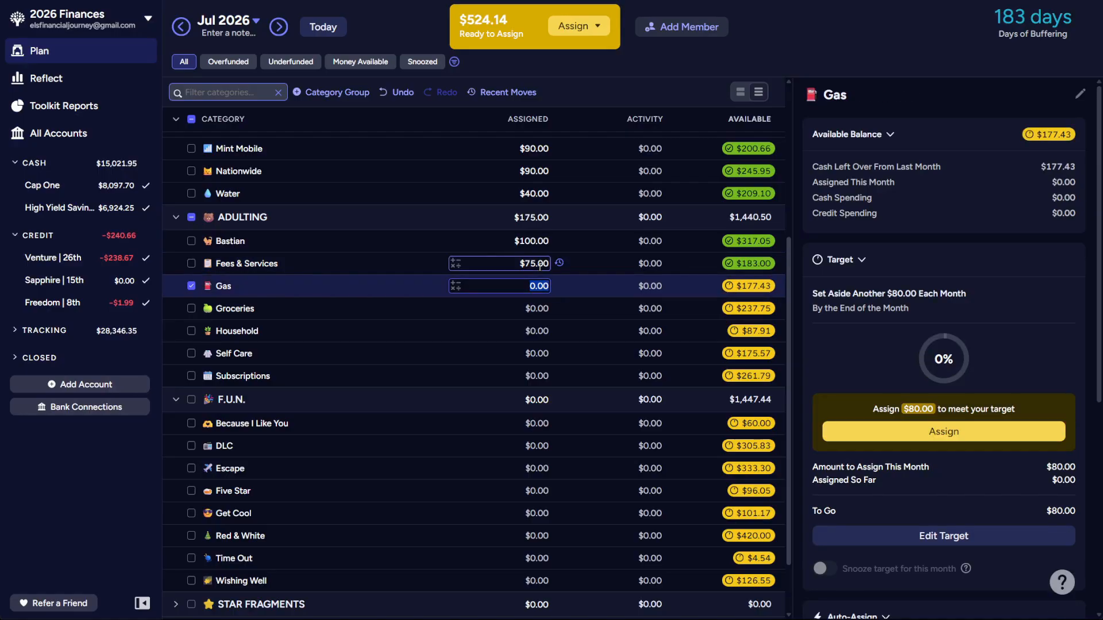
- Review the Fees & Services category's auto-assign figures and its notes on upcoming fees
left_click(540, 263)
scroll(1004, 299, "down", 3)
scroll(1004, 298, "down", 2)
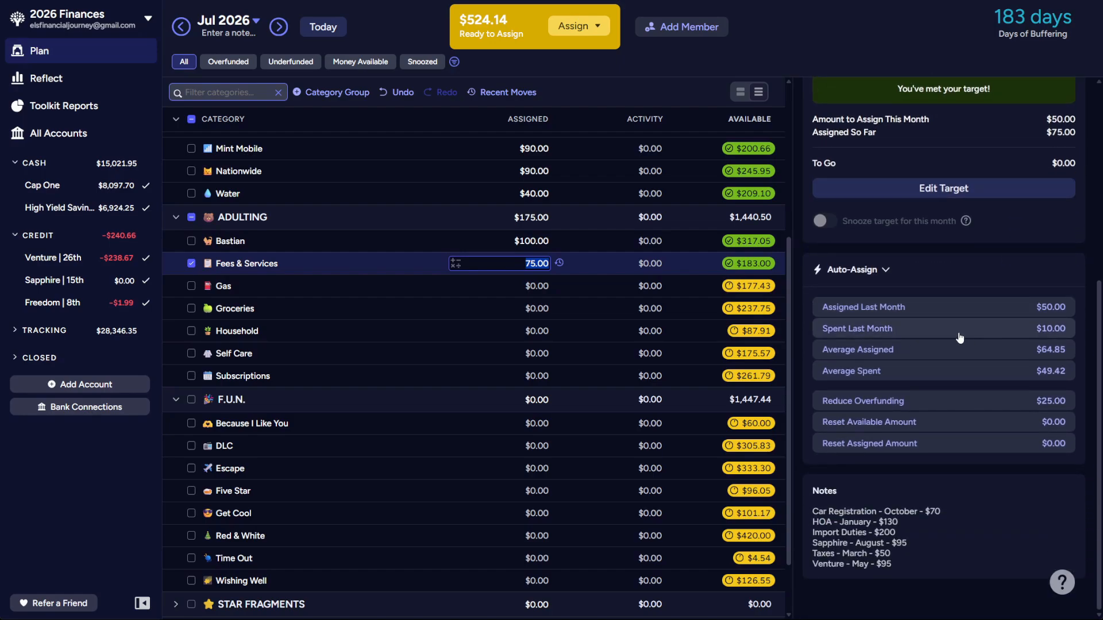
left_click(910, 540)
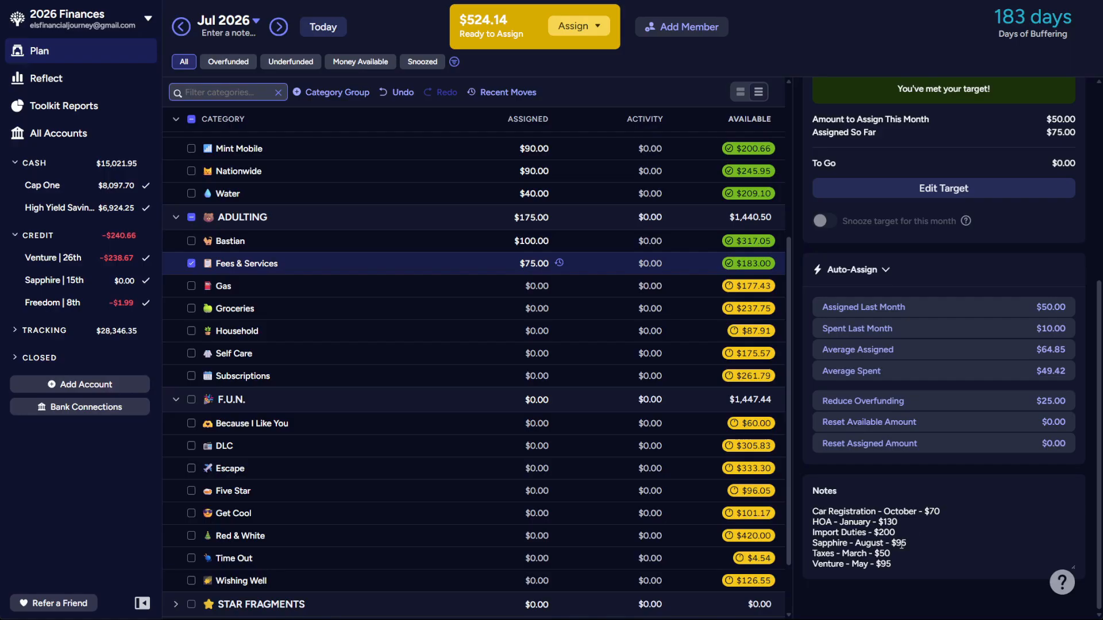
scroll(903, 531, "up", 5)
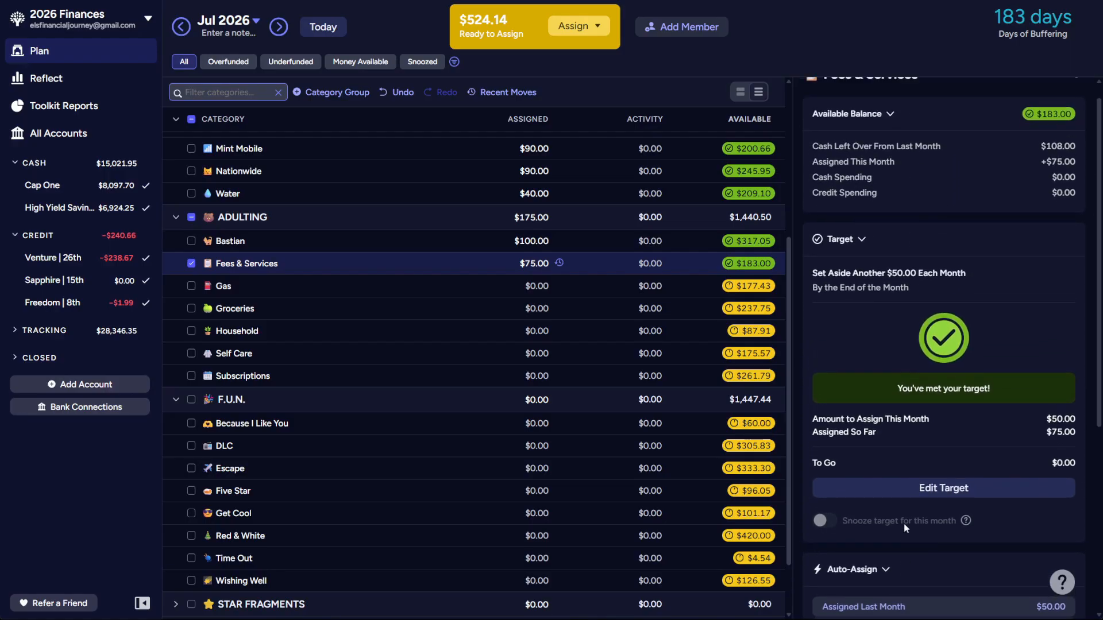
scroll(533, 412, "up", 2)
scroll(532, 412, "down", 1)
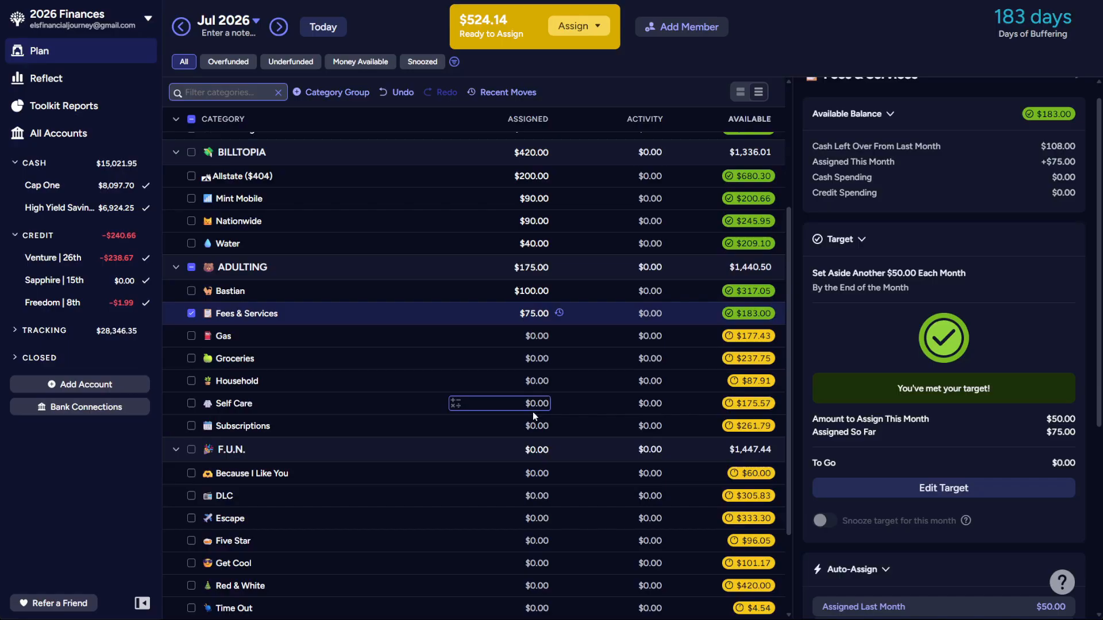
- Switch the selection from Fees & Services to Gas, assign its $80 July target amount, and clear the selection
left_click(191, 313)
left_click(191, 338)
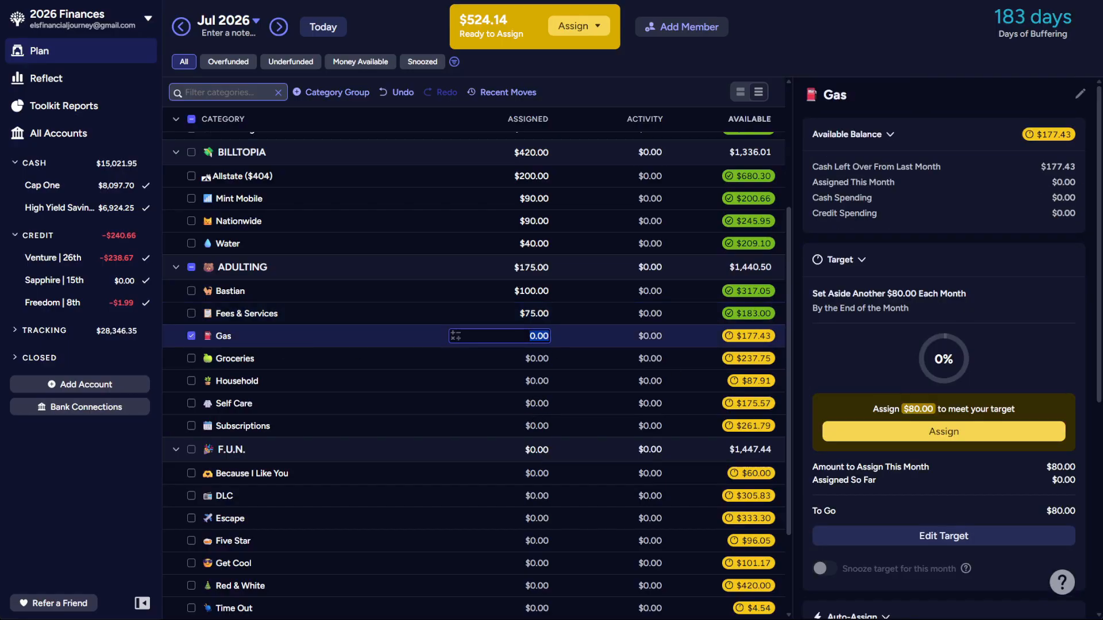
left_click(926, 432)
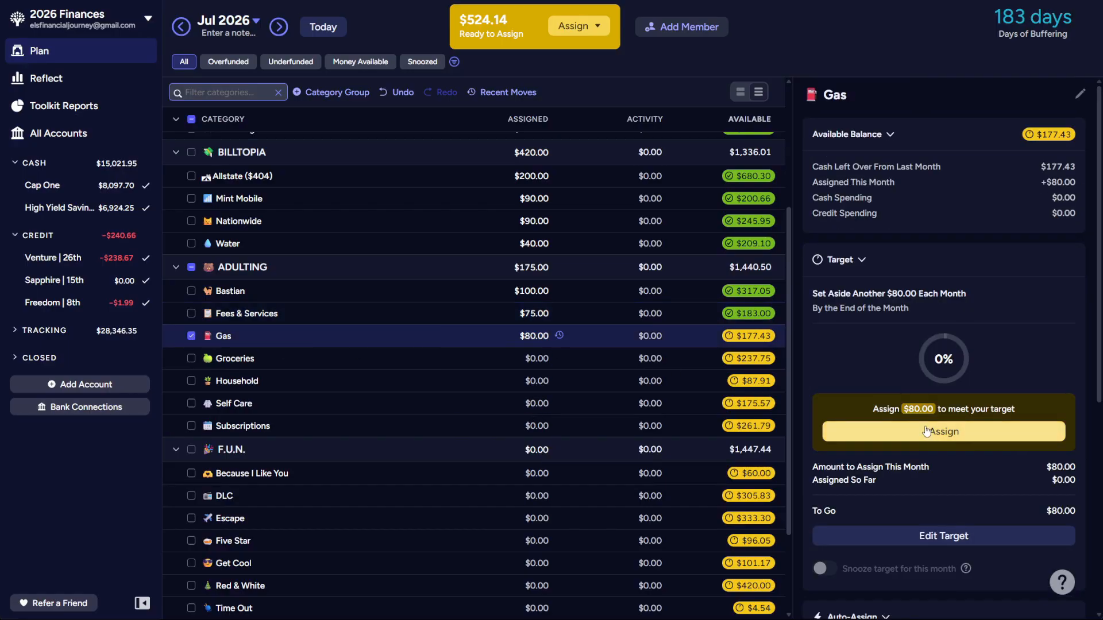
left_click(191, 336)
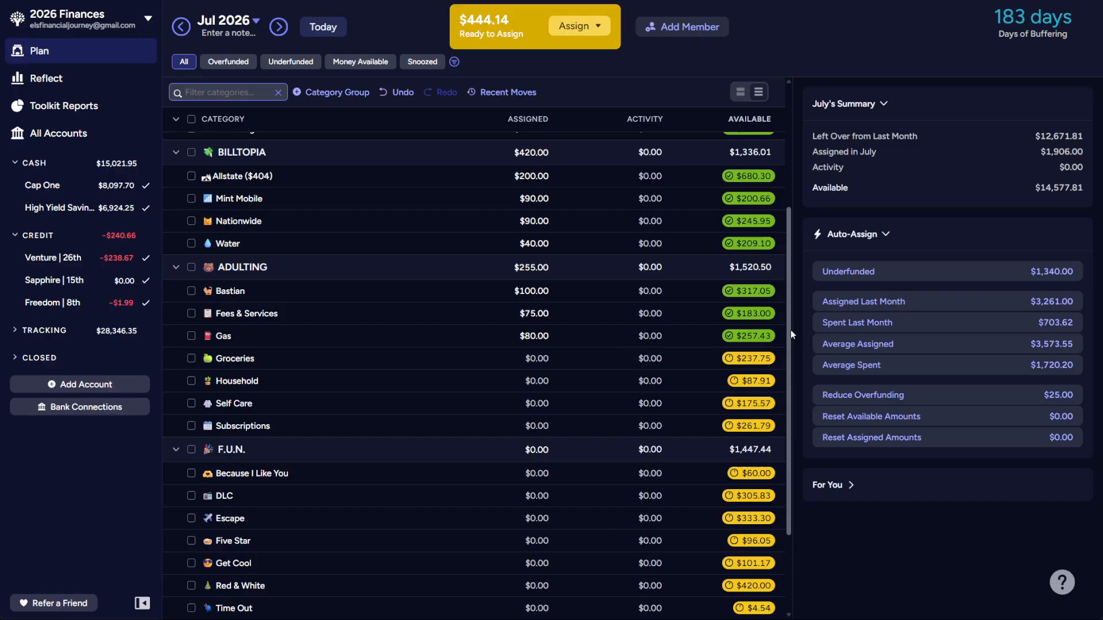
- Assign the remaining $444.14 to the Groceries category for July and clear the selection
left_click(192, 359)
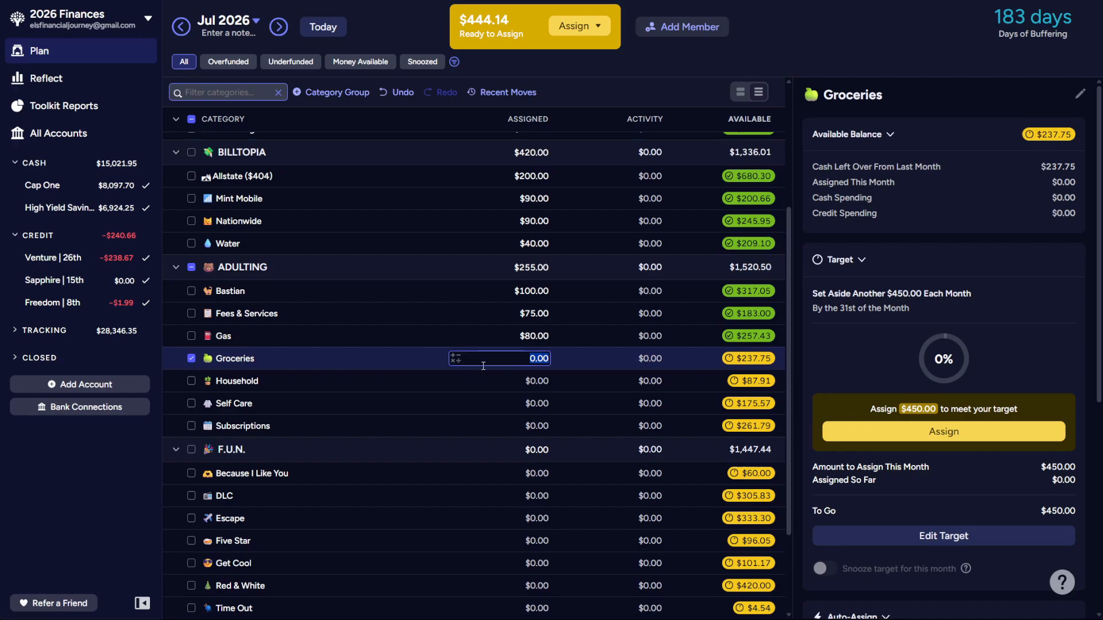
type("444.14")
key("Return")
left_click(190, 359)
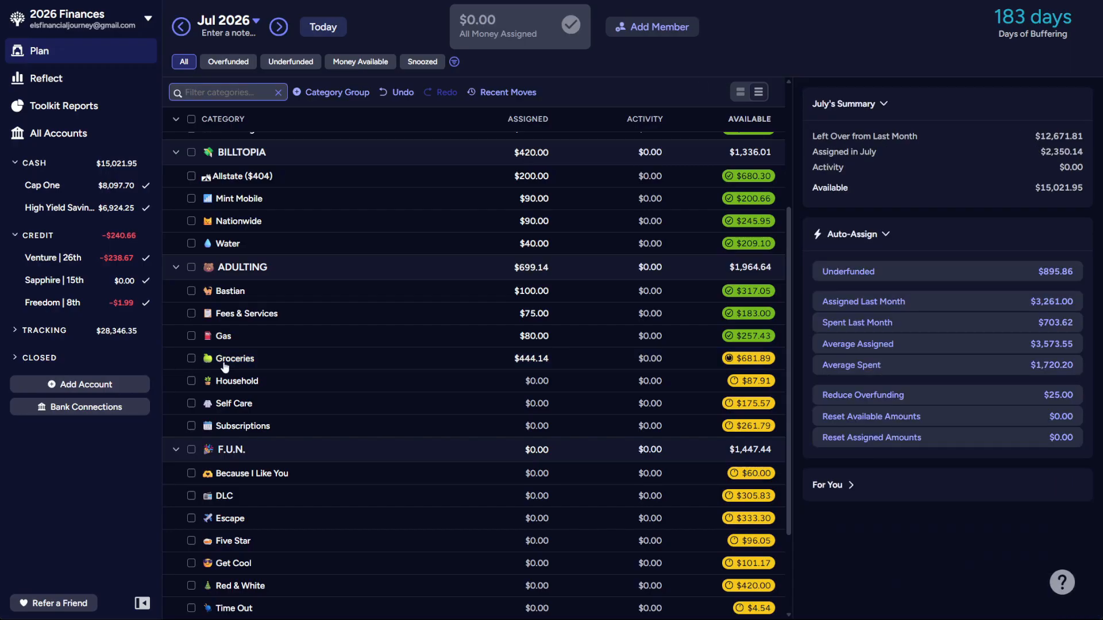
- Review the July assigned and available amounts across all category groups, from The Vault to F.U.N
scroll(224, 367, "down", 2)
scroll(225, 368, "up", 5)
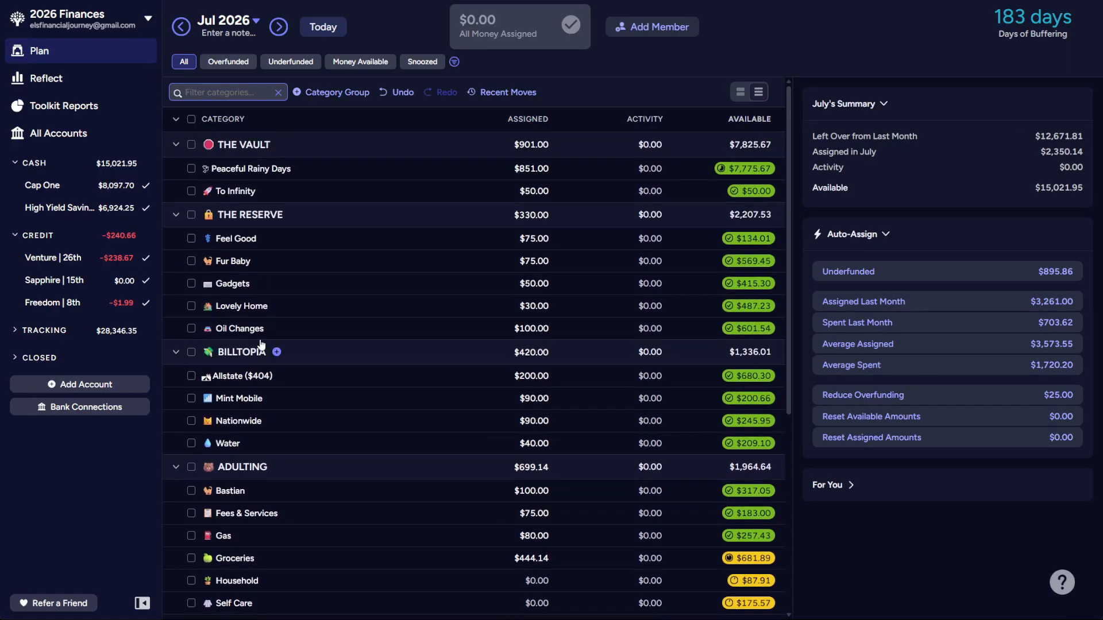
left_click(543, 283)
scroll(522, 340, "down", 5)
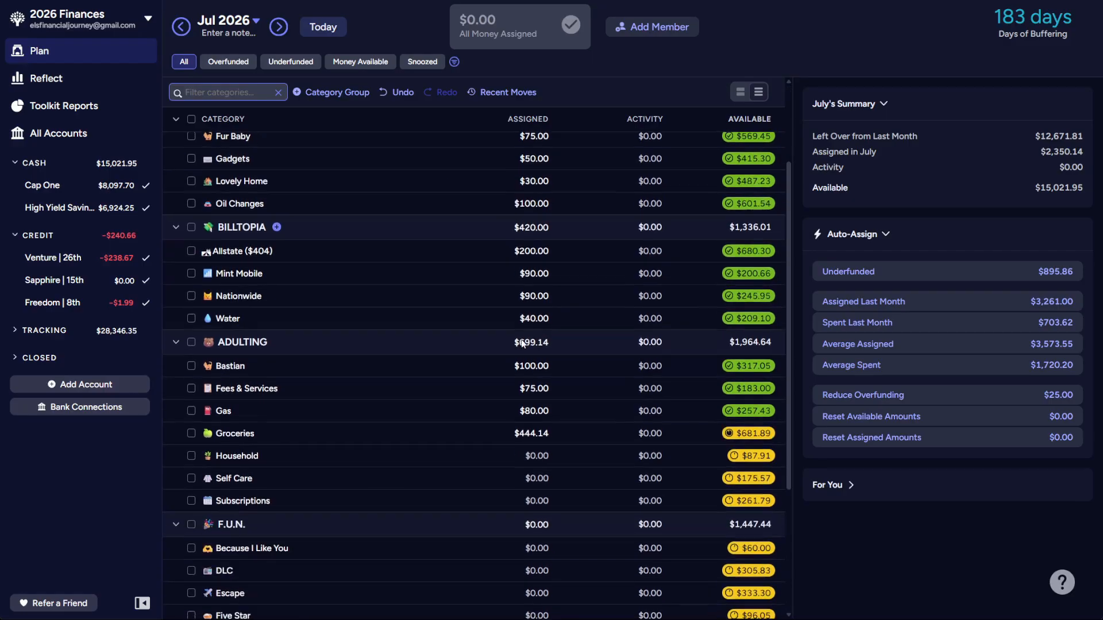
left_click(536, 218)
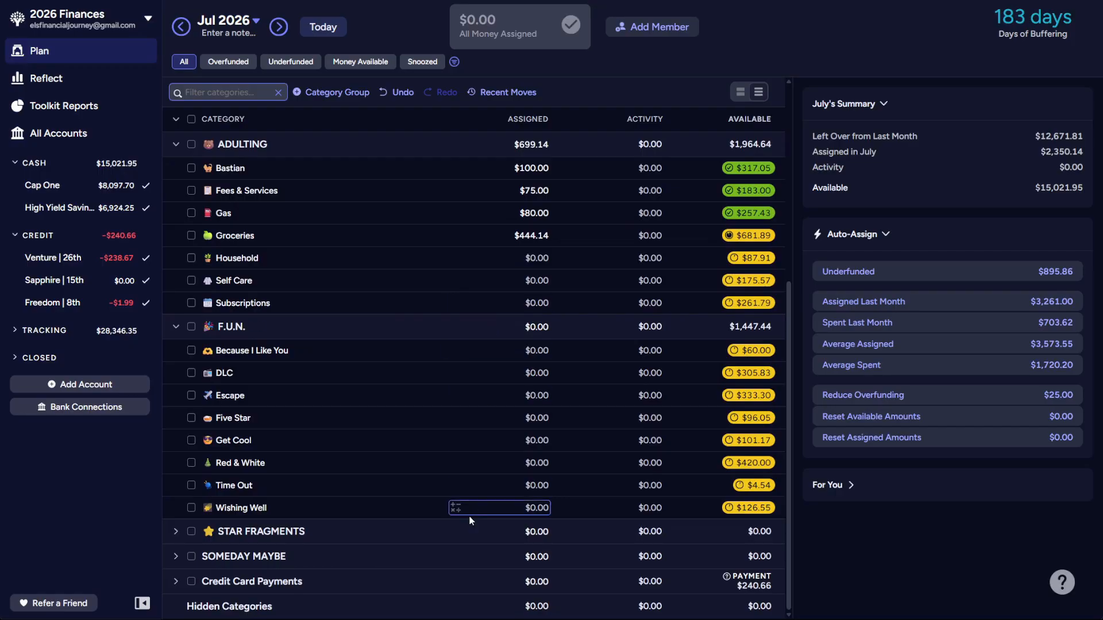
scroll(477, 480, "up", 5)
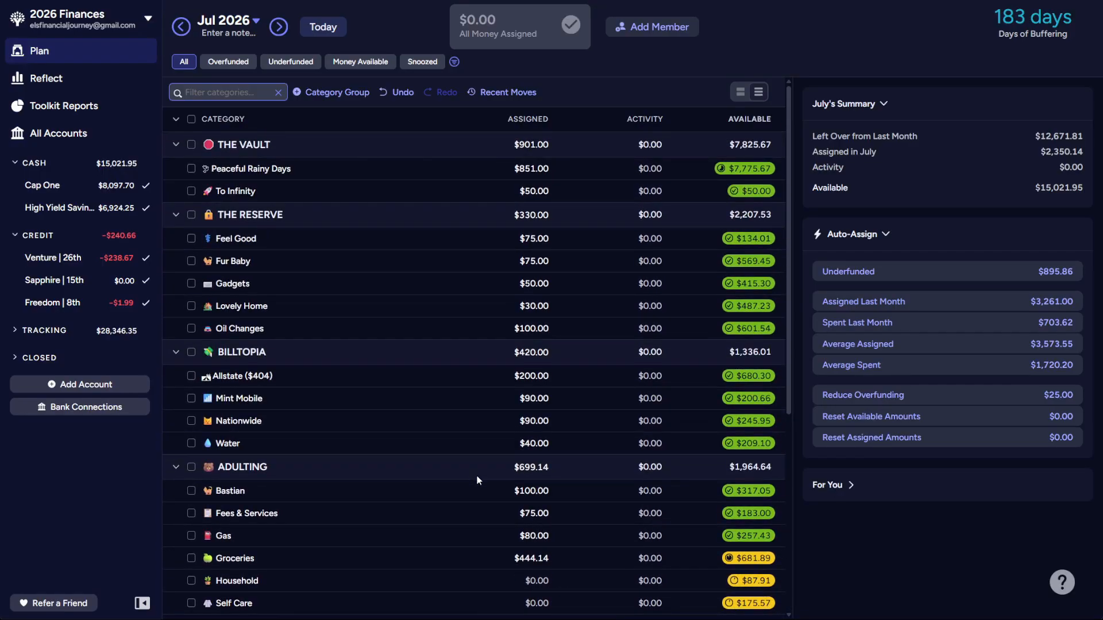